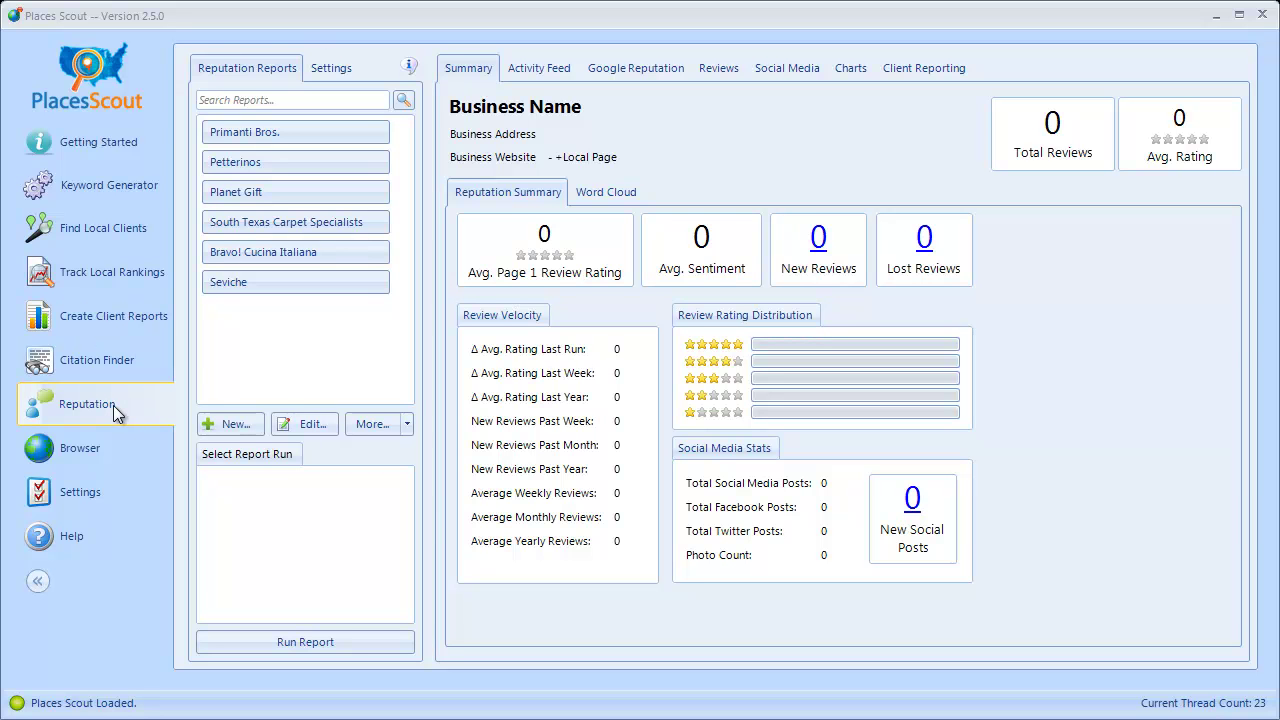
Start a new reputation report named "Primanti Bros. 2"
{"action": "left_click", "coordinate": [222, 426]}
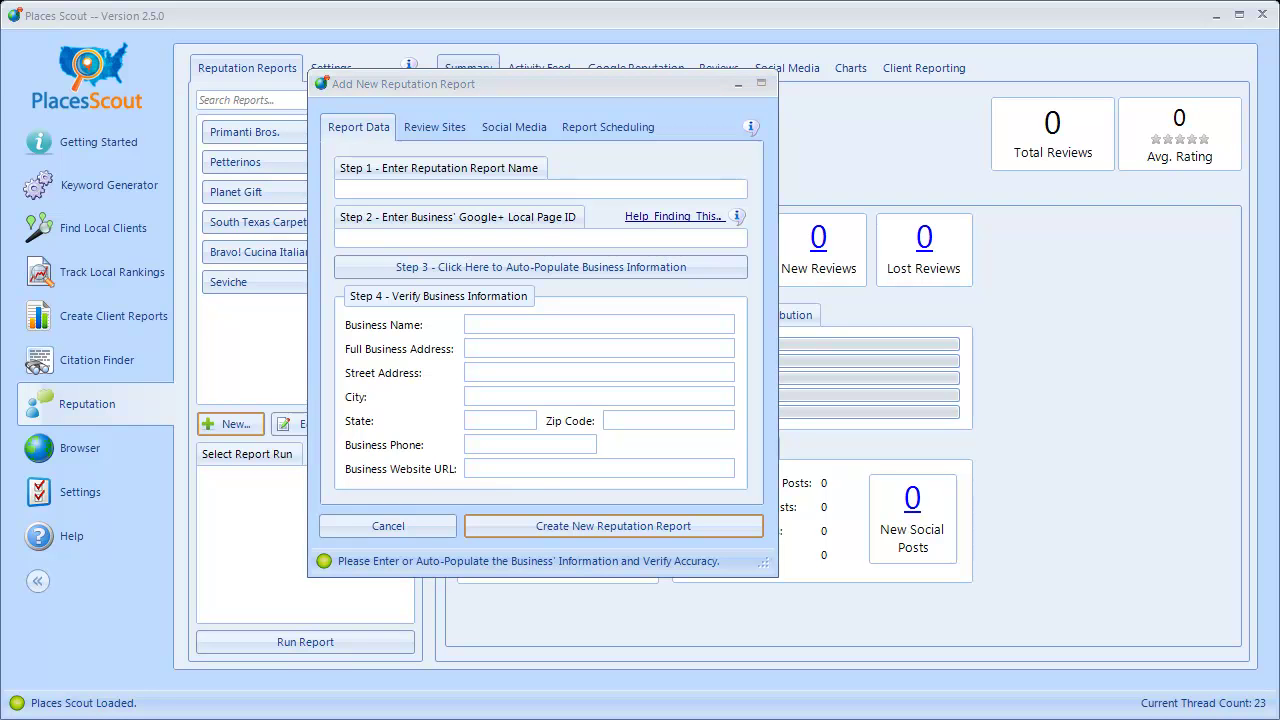
{"action": "left_click", "coordinate": [443, 86]}
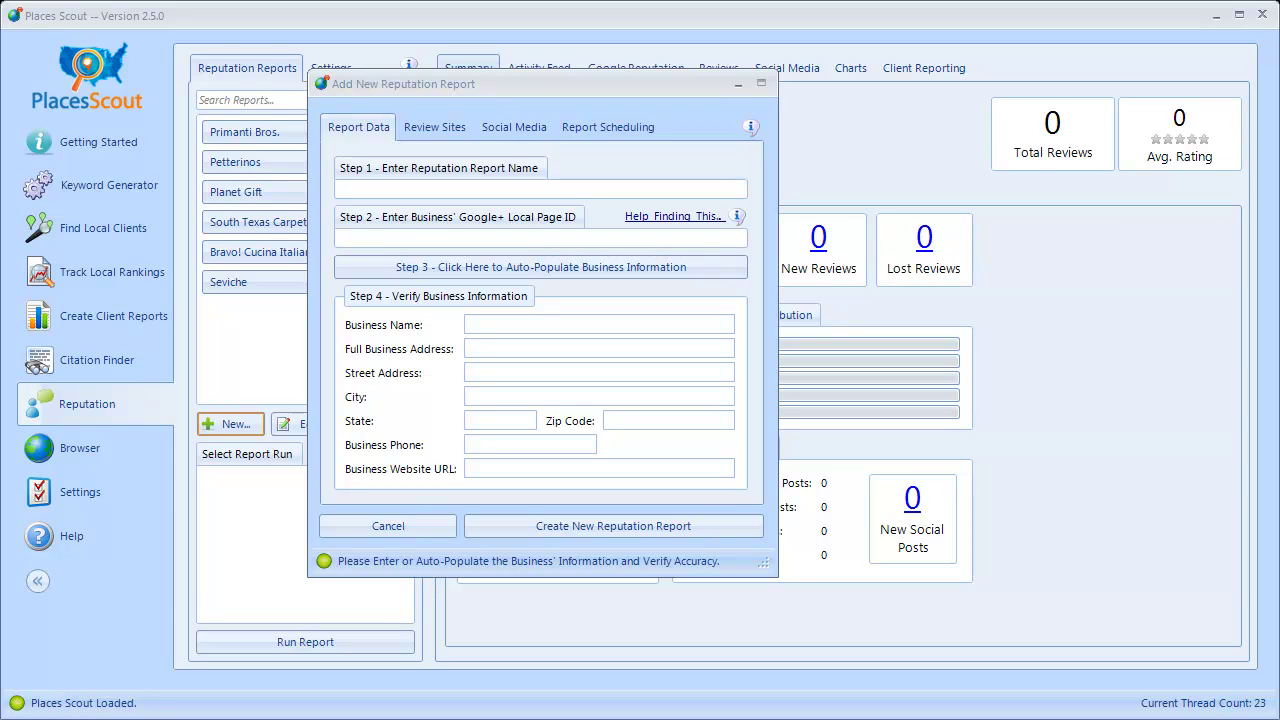
{"action": "left_click", "coordinate": [364, 187]}
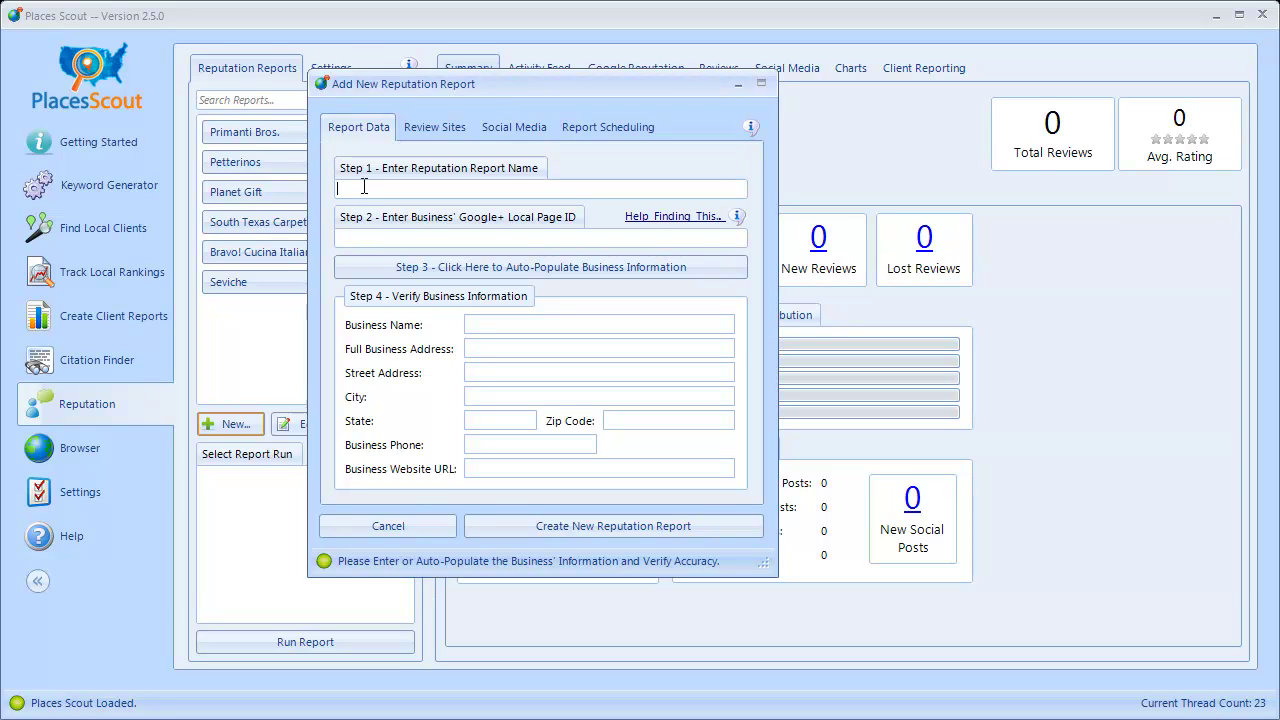
{"action": "type", "text": "Primanti Bros. 2"}
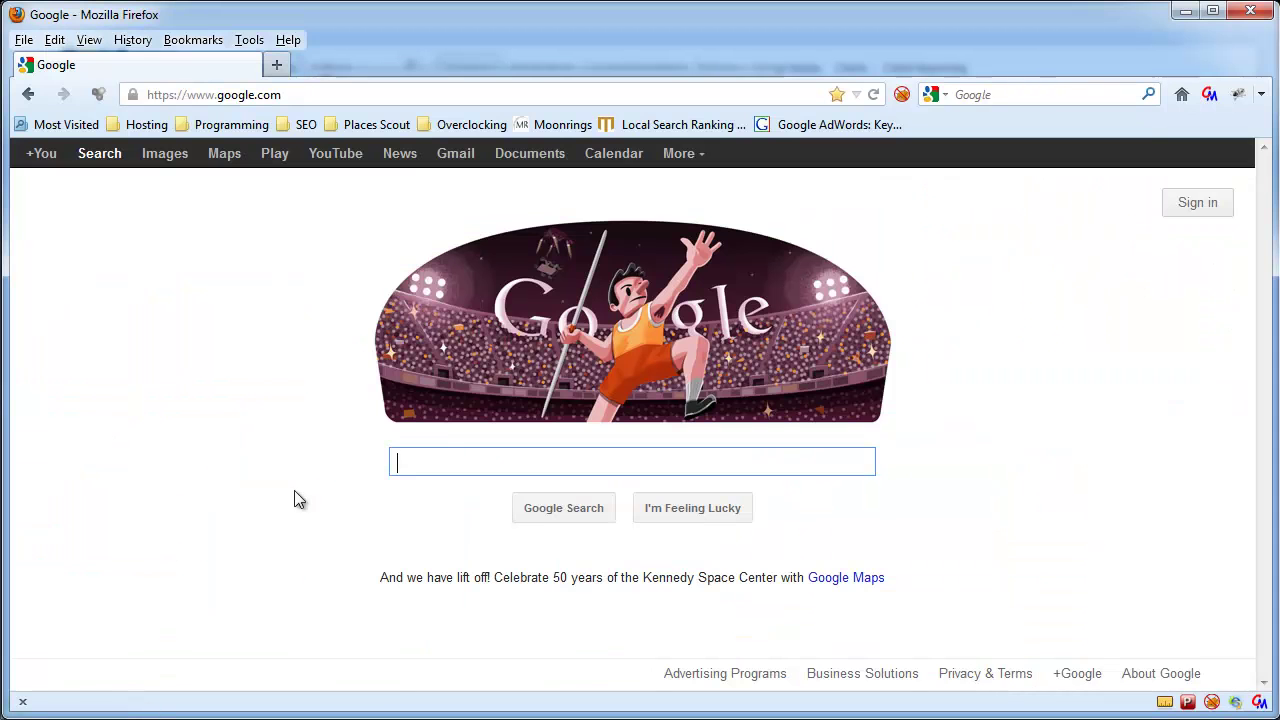
Switch to Firefox and search Google for "restaurant pittsburgh"
{"action": "type", "text": "restaurant"}
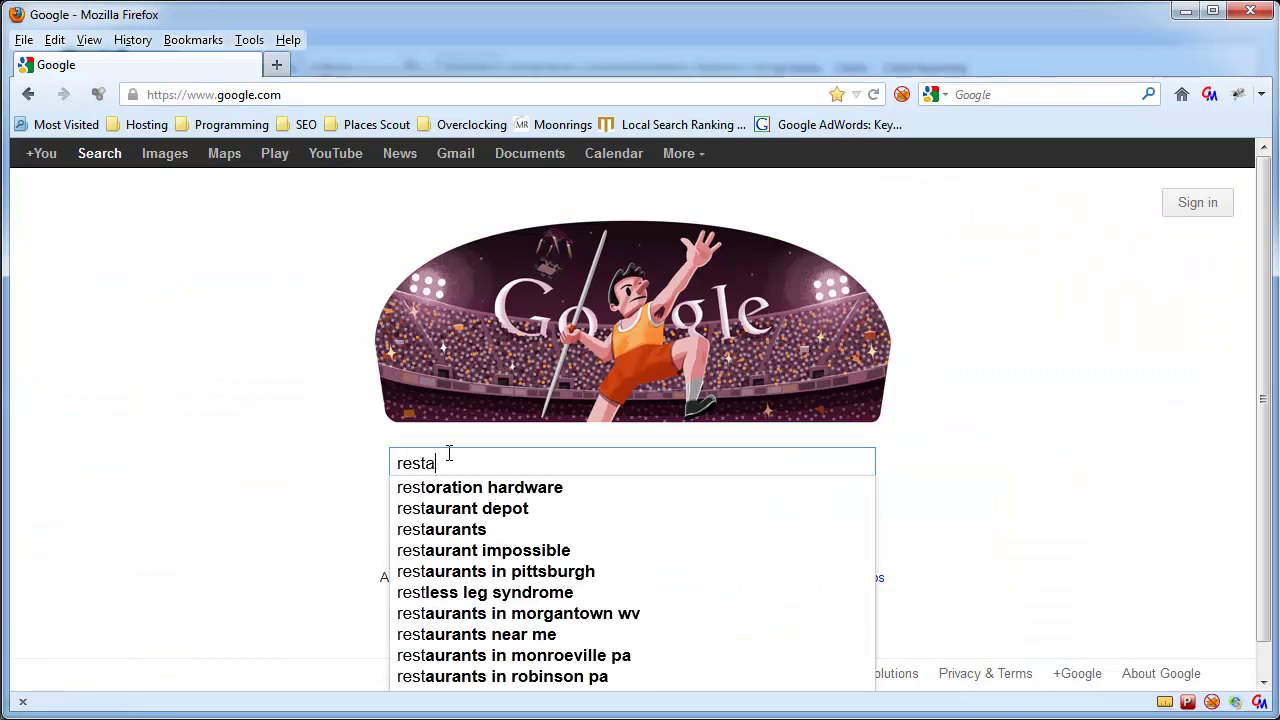
{"action": "key", "text": "Down"}
{"action": "key", "text": "Down"}
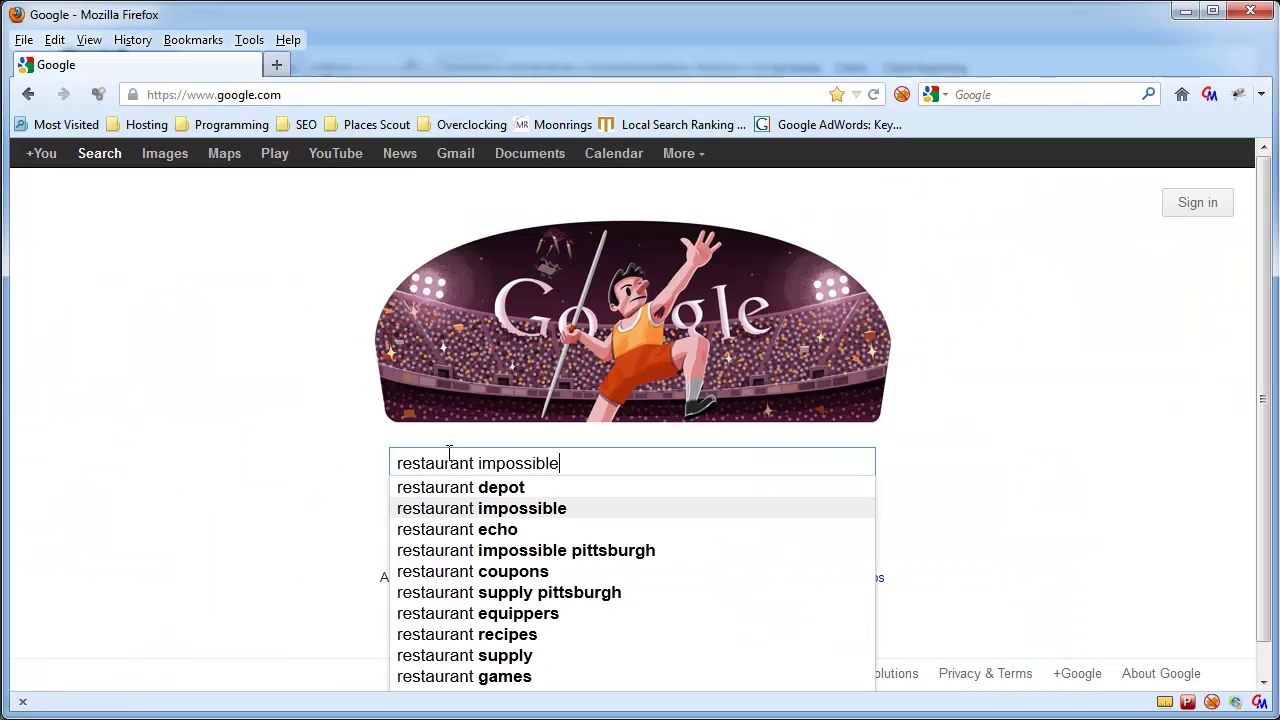
{"action": "key", "text": "BackSpace"}
{"action": "key", "text": "BackSpace"}
{"action": "key", "text": "BackSpace"}
{"action": "key", "text": "BackSpace"}
{"action": "key", "text": "BackSpace"}
{"action": "key", "text": "BackSpace"}
{"action": "key", "text": "BackSpace"}
{"action": "key", "text": "BackSpace"}
{"action": "key", "text": "BackSpace"}
{"action": "key", "text": "BackSpace"}
{"action": "type", "text": "pittsburgh"}
{"action": "key", "text": "Return"}
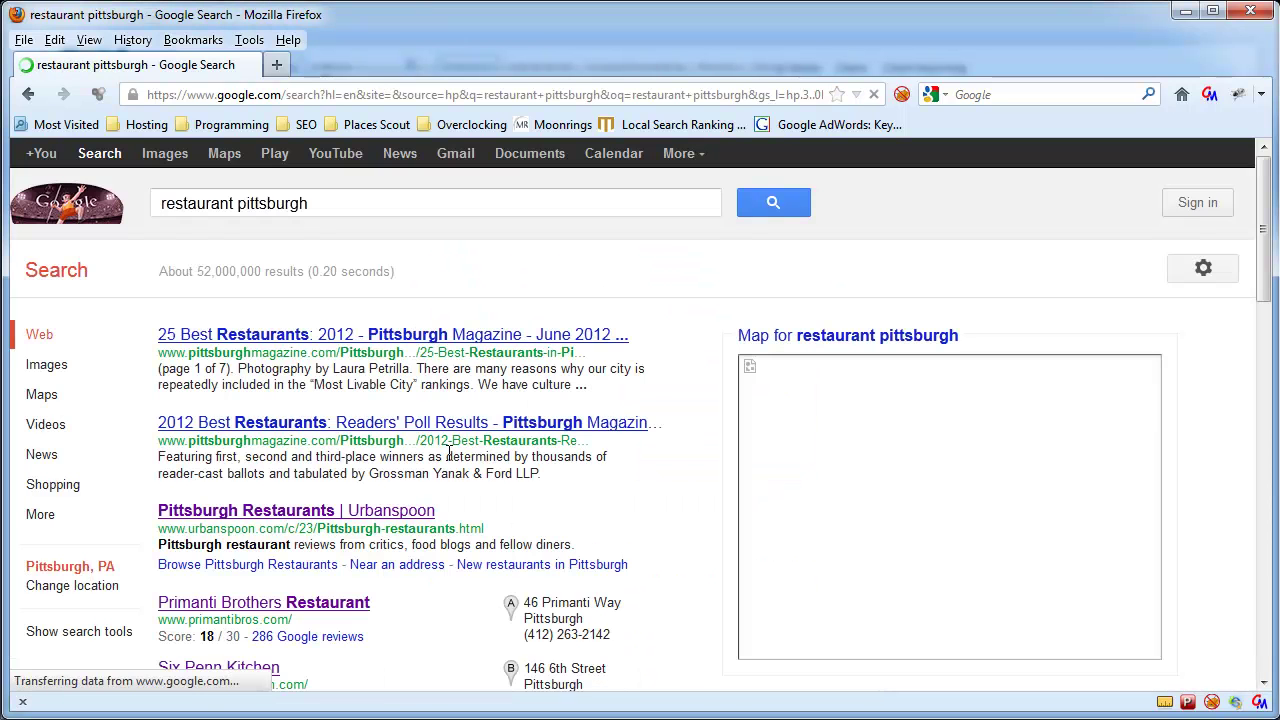
Open the Google+ Local page for Primanti Brothers Restaurant through its Google reviews in the search results
{"action": "scroll", "coordinate": [440, 453], "scroll_direction": "down", "scroll_amount": 4}
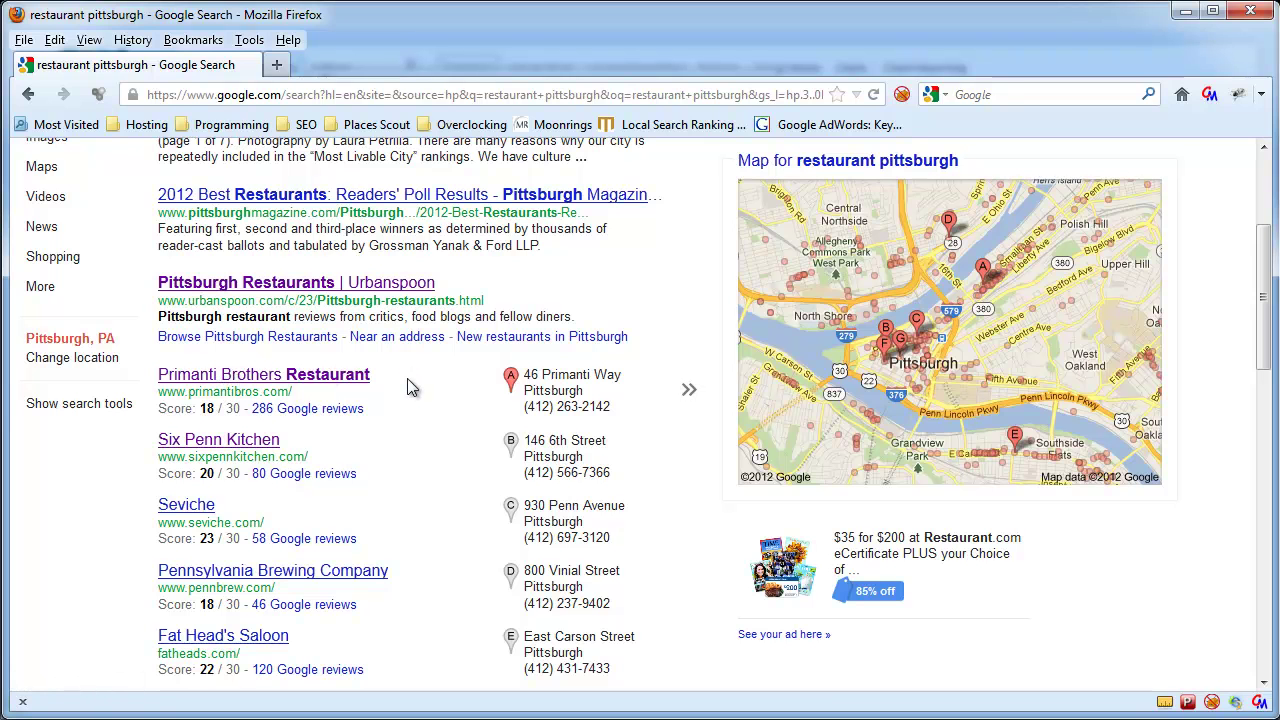
{"action": "mouse_move", "coordinate": [393, 380]}
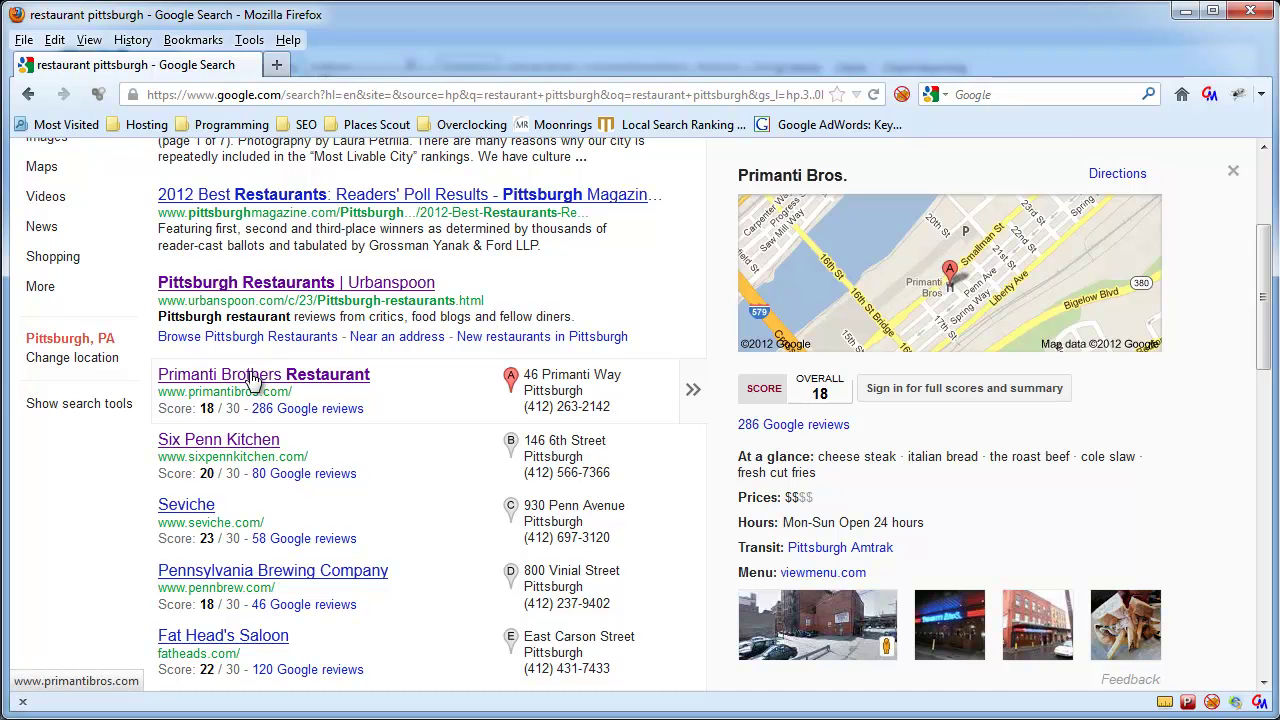
{"action": "left_click", "coordinate": [298, 410]}
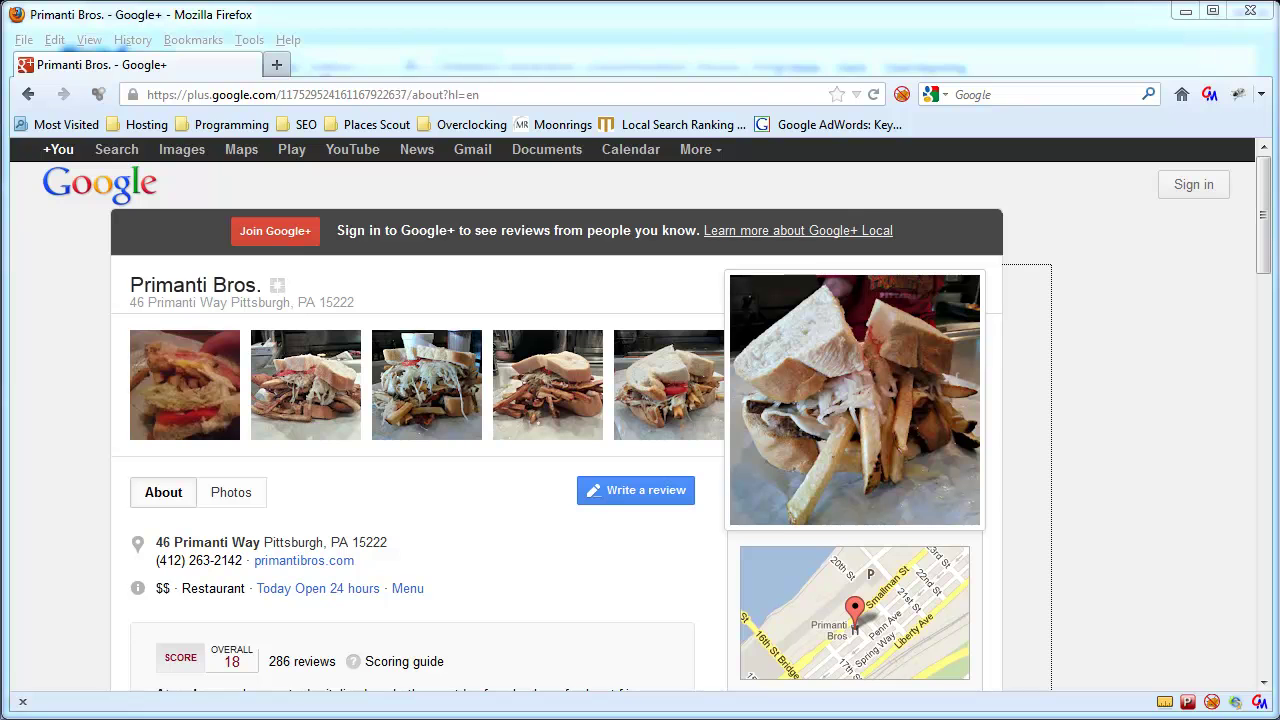
Copy the page ID from the Google+ page's URL into the Google+ Local Page ID field in Places Scout
{"action": "left_click", "coordinate": [385, 94]}
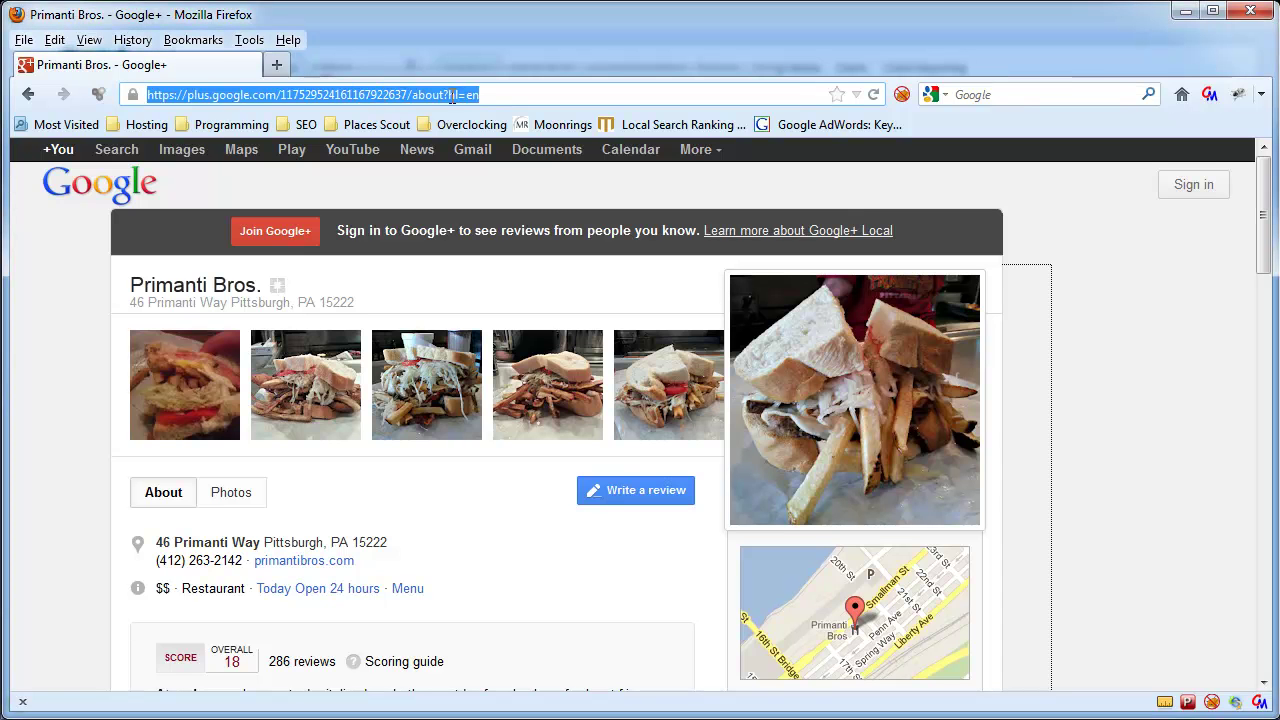
{"action": "double_click", "coordinate": [344, 94]}
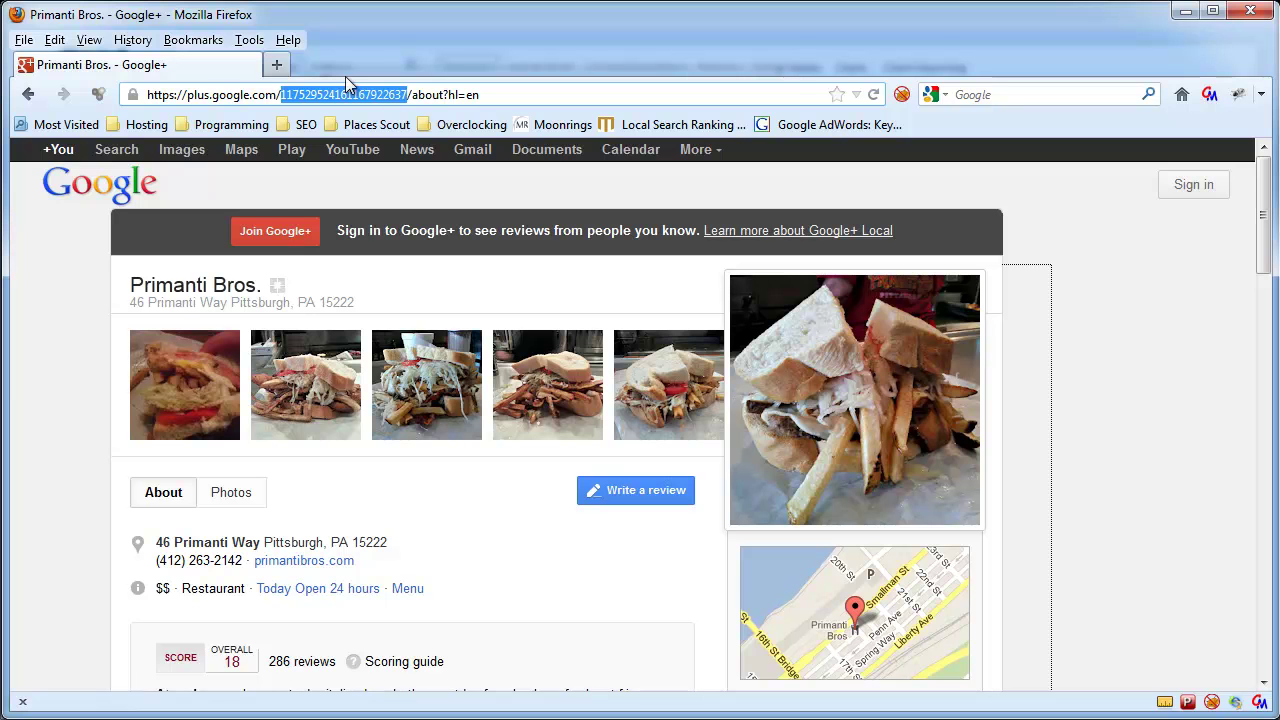
{"action": "left_click", "coordinate": [772, 672]}
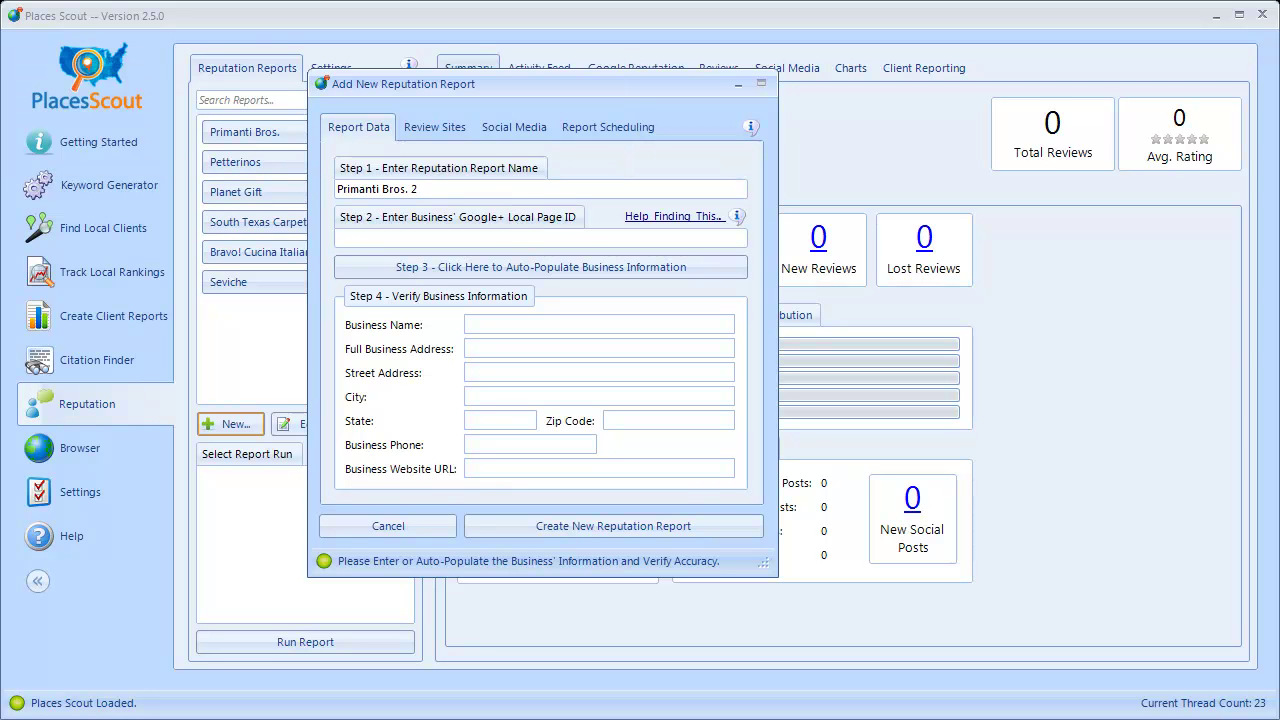
{"action": "key", "text": "ctrl+v"}
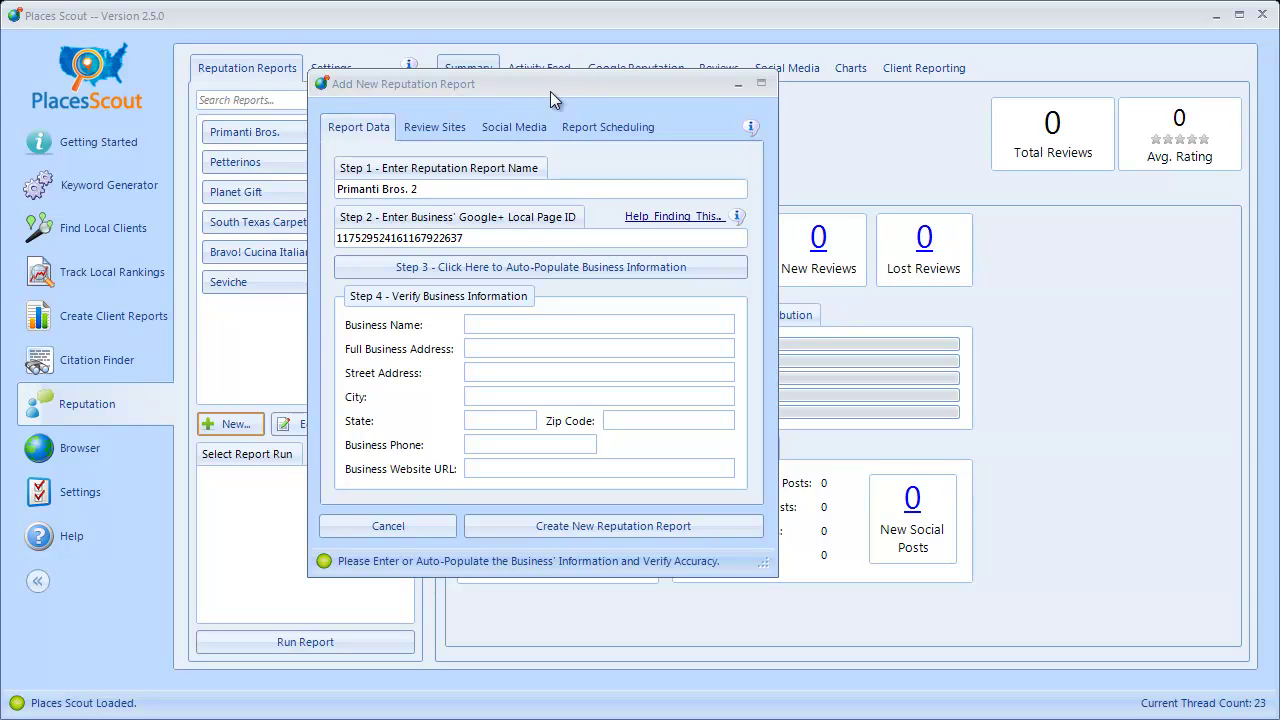
Auto-populate the business information and check the business name, address and website URL
{"action": "left_click", "coordinate": [520, 270]}
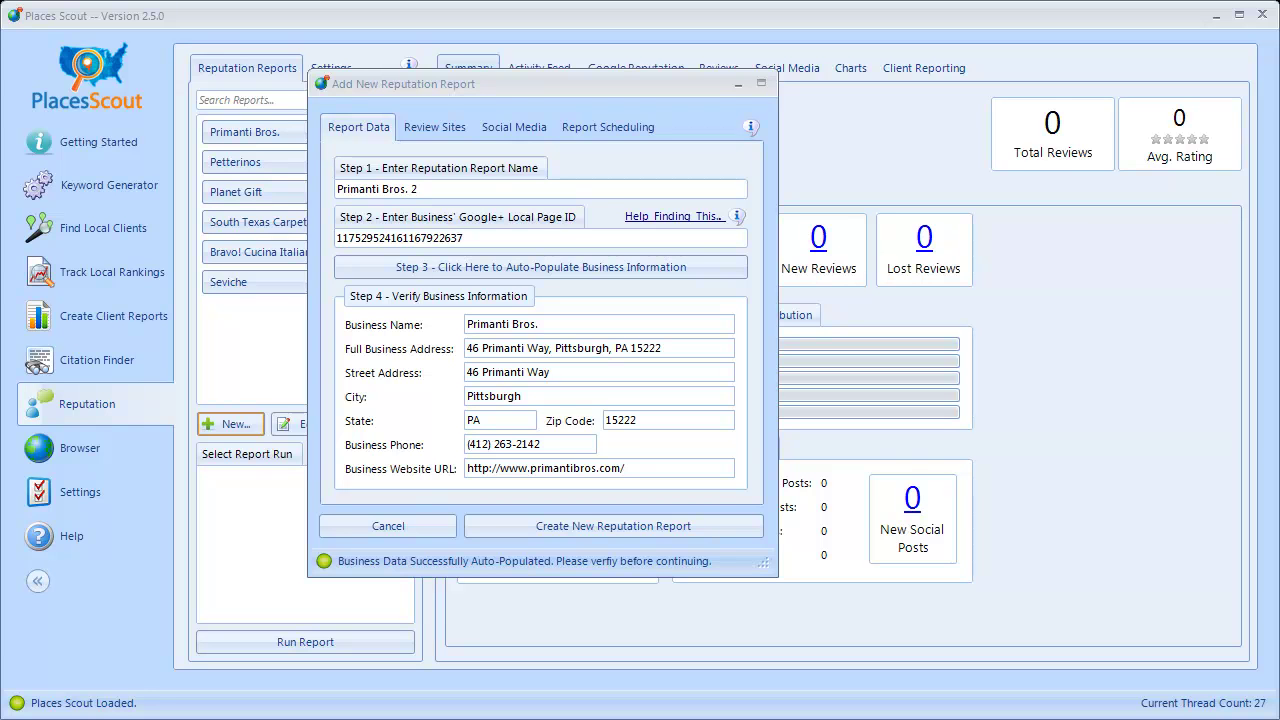
{"action": "left_click", "coordinate": [567, 325]}
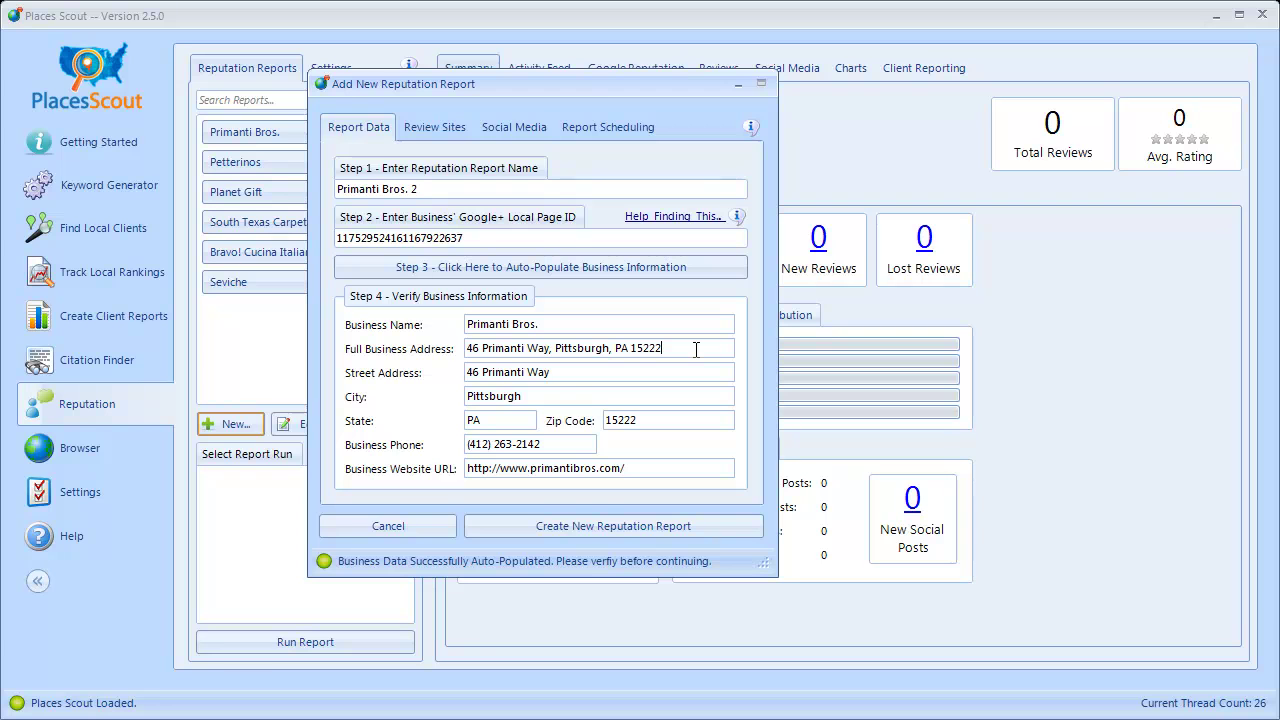
{"action": "left_click", "coordinate": [618, 375]}
{"action": "left_click", "coordinate": [639, 465]}
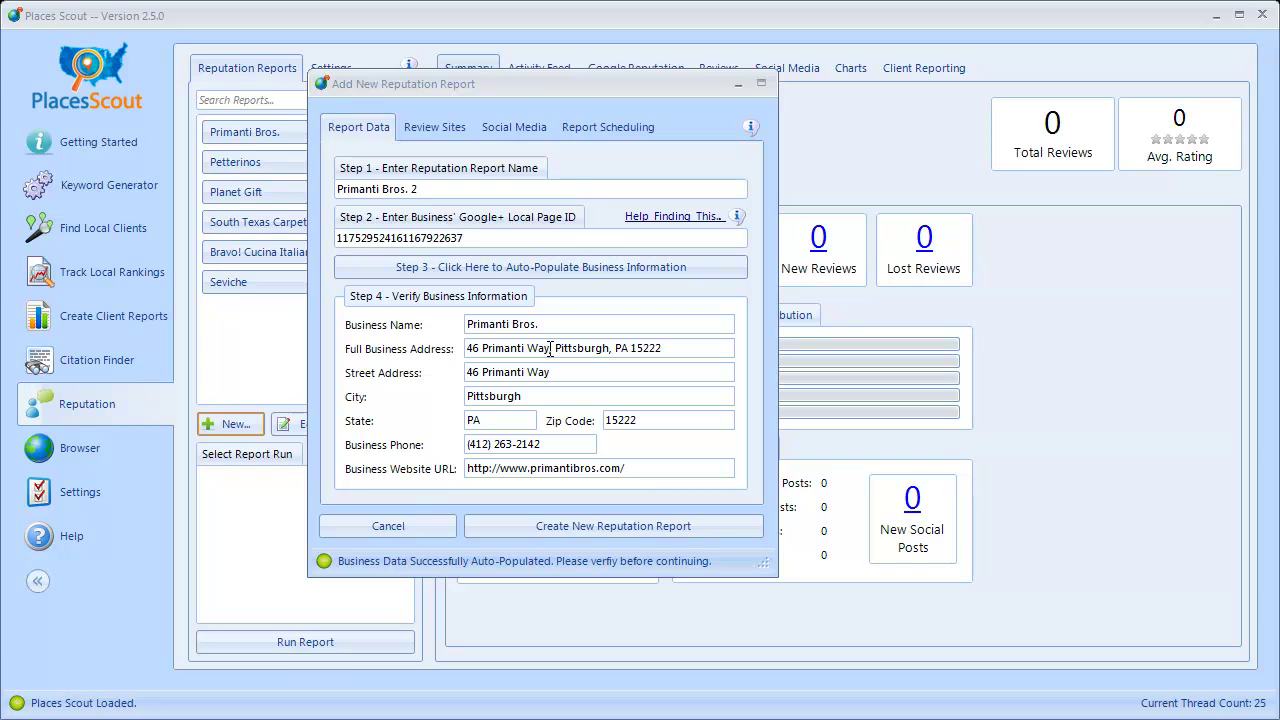
Replace the street name in the full business address with the business's alternative street name
{"action": "double_click", "coordinate": [533, 348]}
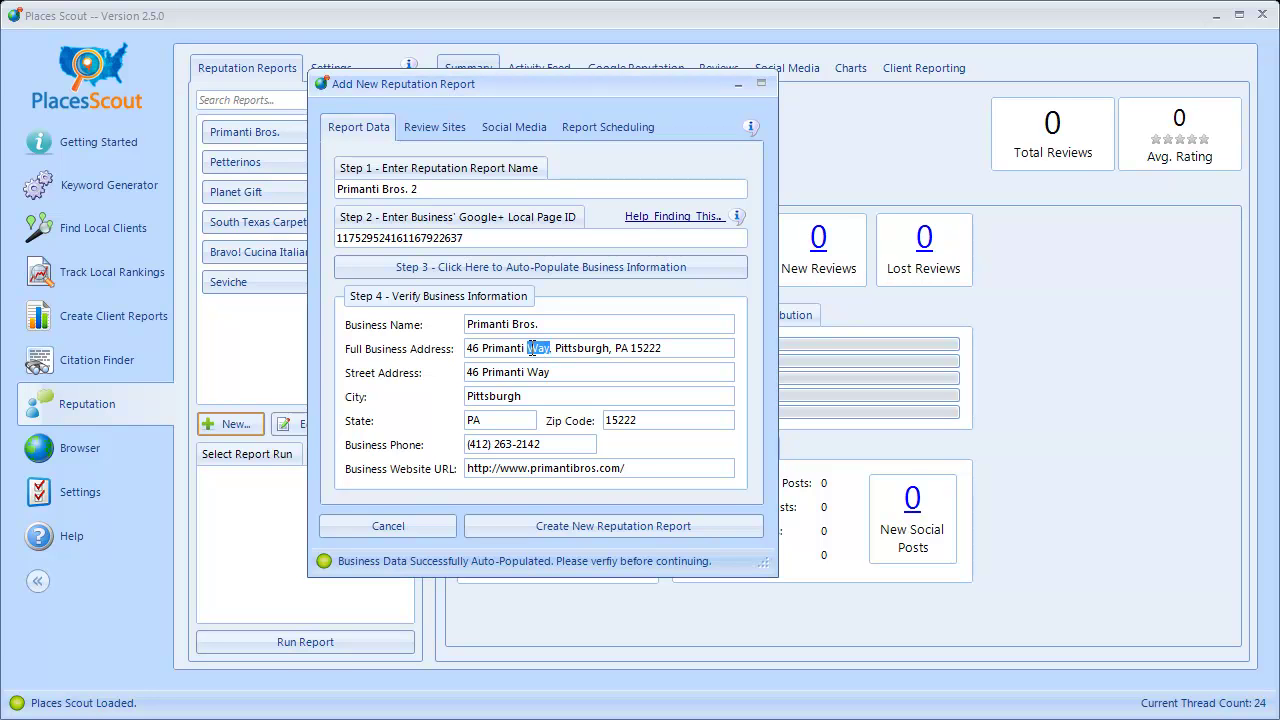
{"action": "left_click", "coordinate": [533, 348]}
{"action": "left_click_drag", "start_coordinate": [550, 348], "coordinate": [490, 349]}
{"action": "type", "text": "18th St"}
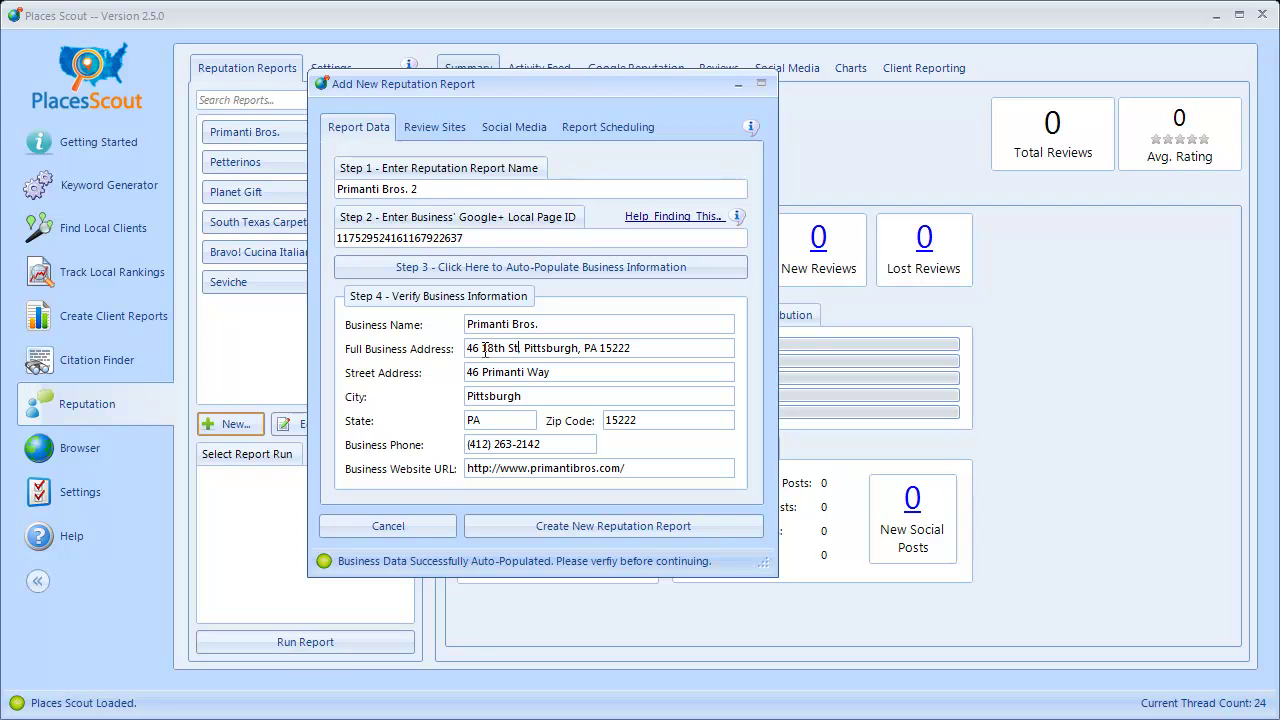
Copy the new street name, restore the comma after it, and replace the street name in the Street Address field with it
{"action": "key", "text": "shift+Left"}
{"action": "key", "text": "shift+Left"}
{"action": "key", "text": "shift+Left"}
{"action": "key", "text": "shift+Left"}
{"action": "key", "text": "shift+Left"}
{"action": "key", "text": "shift+Left"}
{"action": "key", "text": "shift+Left"}
{"action": "key", "text": "ctrl+c"}
{"action": "key", "text": "Right"}
{"action": "type", "text": ","}
{"action": "left_click_drag", "start_coordinate": [566, 371], "coordinate": [483, 372]}
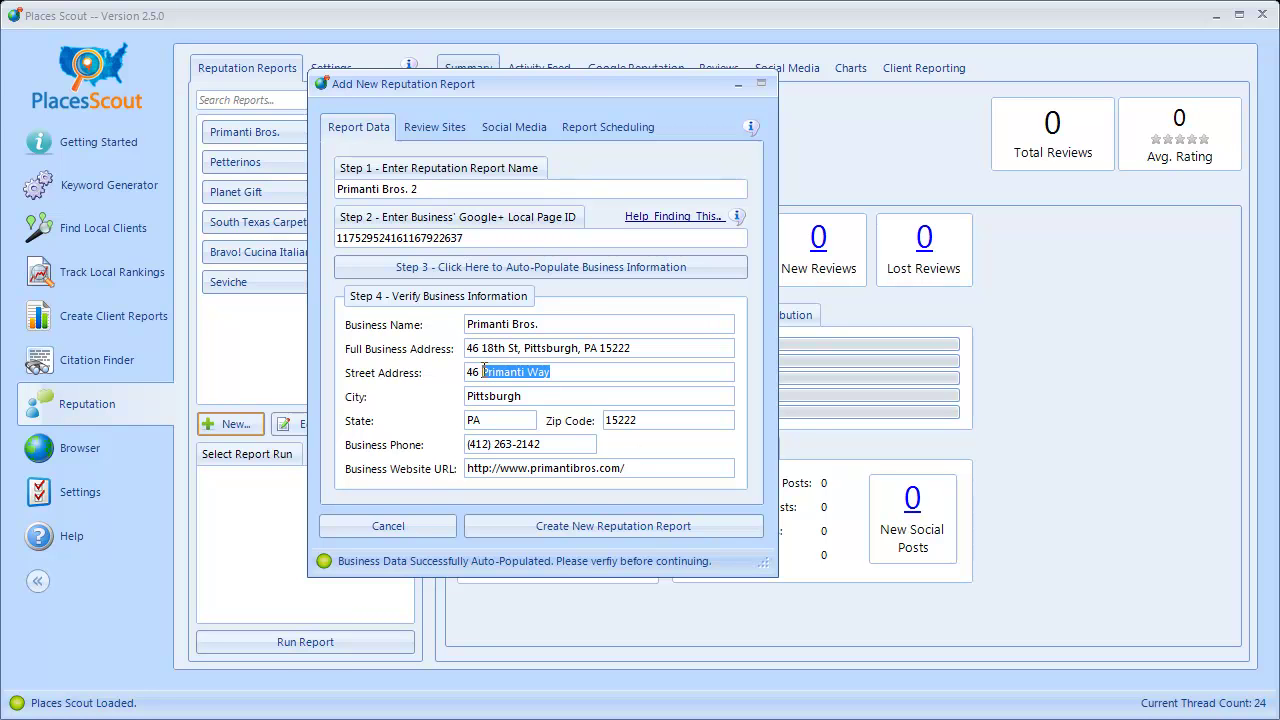
{"action": "key", "text": "ctrl+v"}
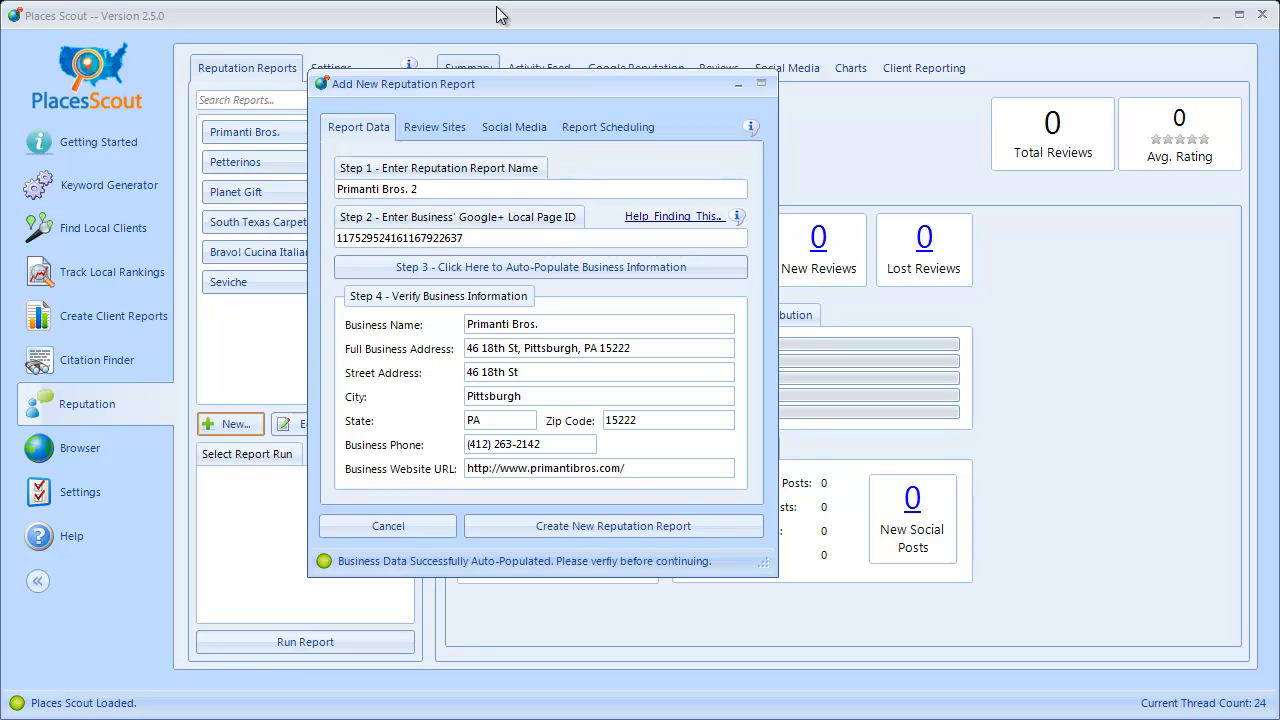
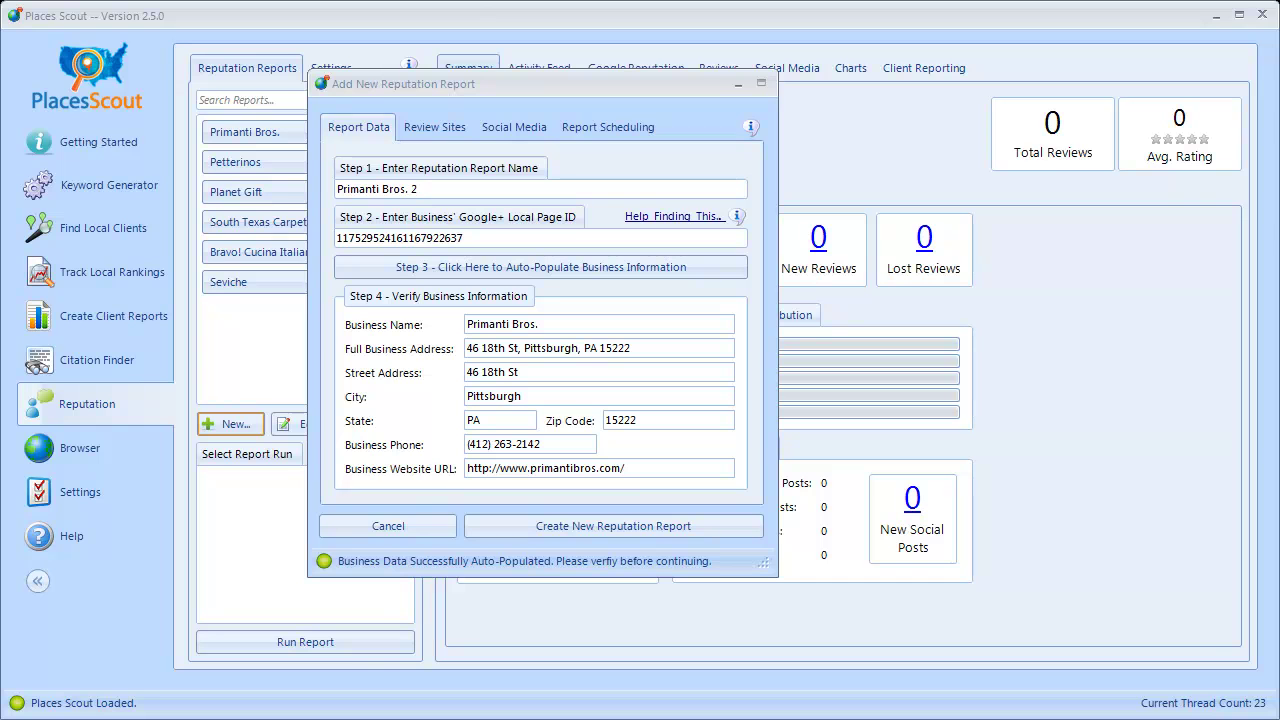
Auto-populate the review site listing URLs for the report and acknowledge the completion notice
{"action": "left_click", "coordinate": [433, 129]}
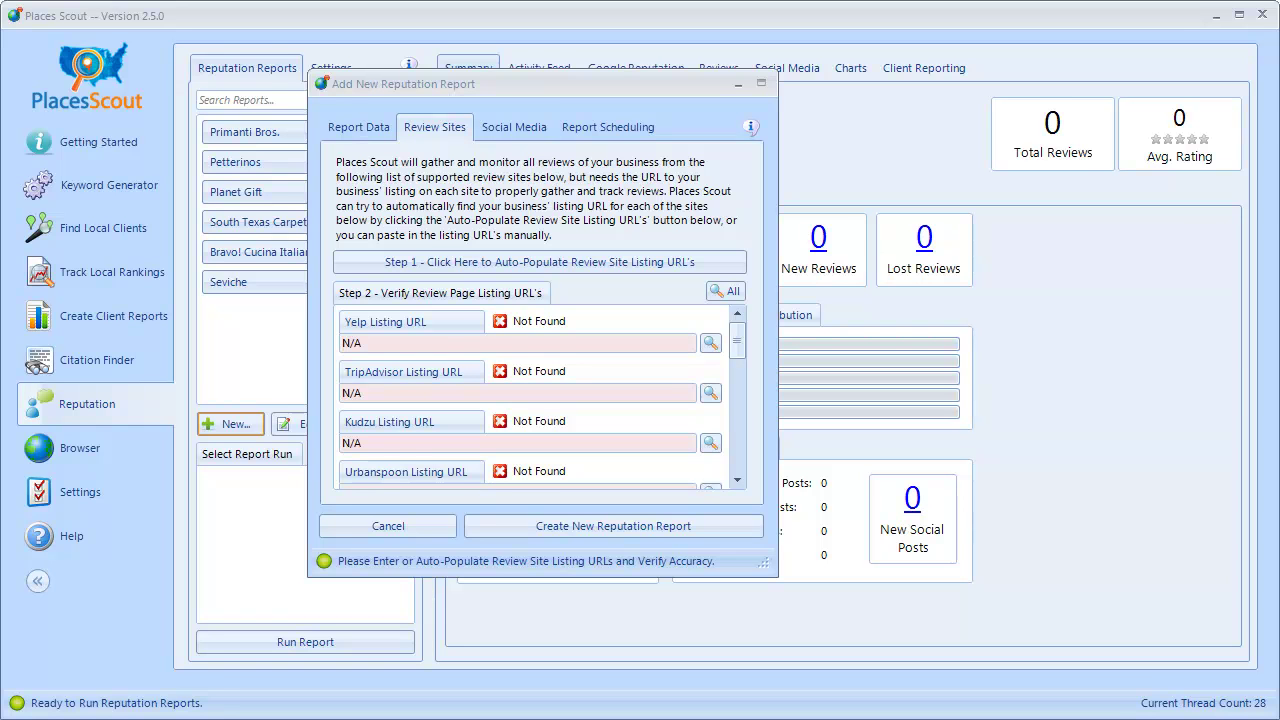
{"action": "left_click_drag", "start_coordinate": [465, 86], "coordinate": [879, 149]}
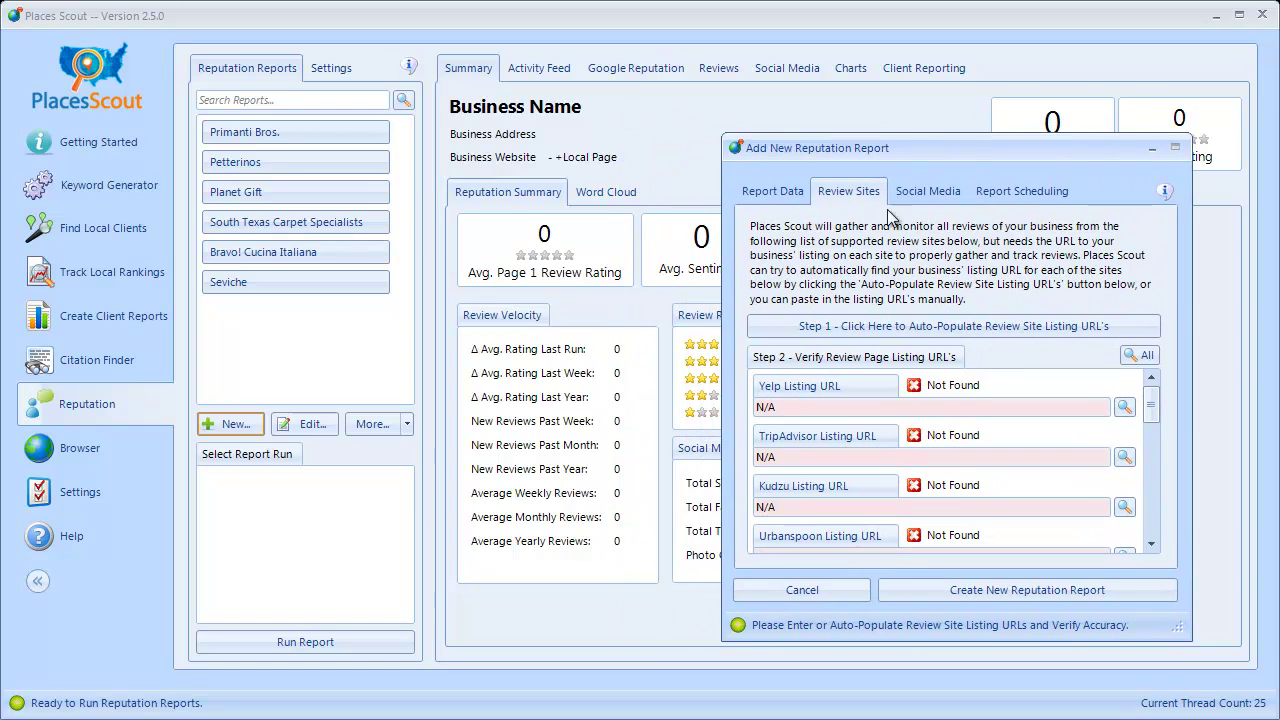
{"action": "left_click", "coordinate": [846, 332]}
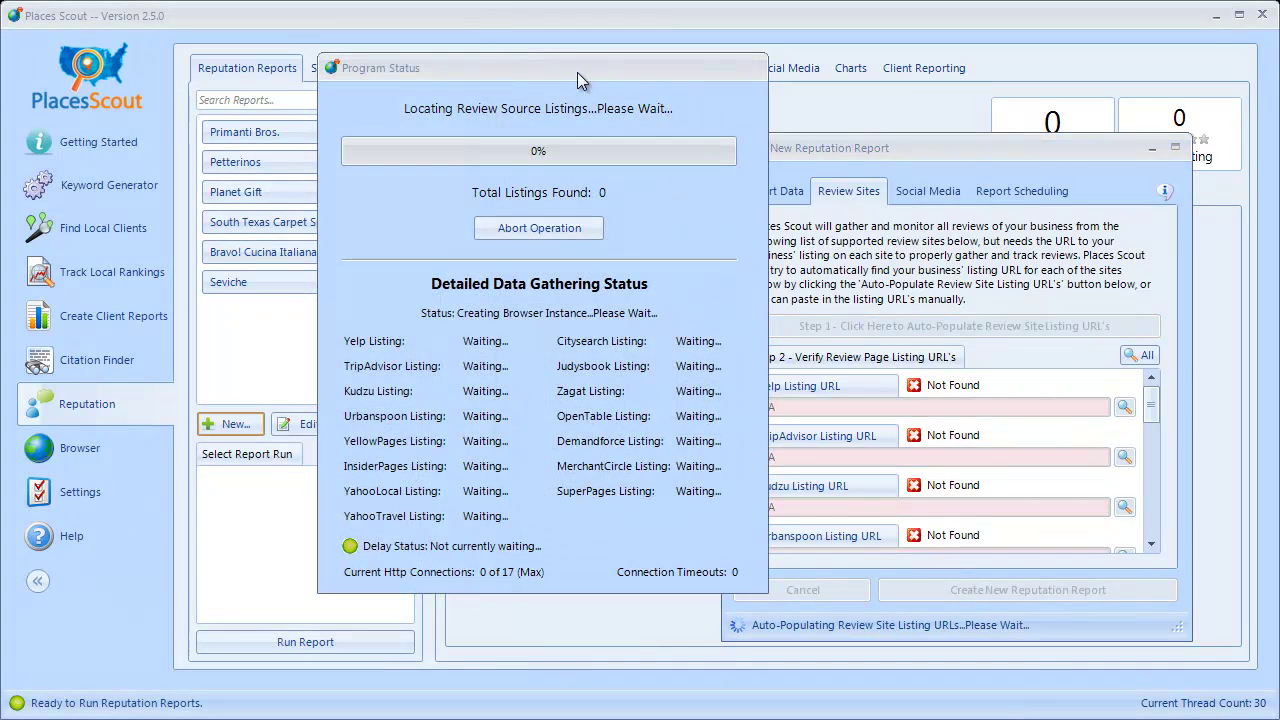
{"action": "left_click_drag", "start_coordinate": [577, 72], "coordinate": [1013, 102]}
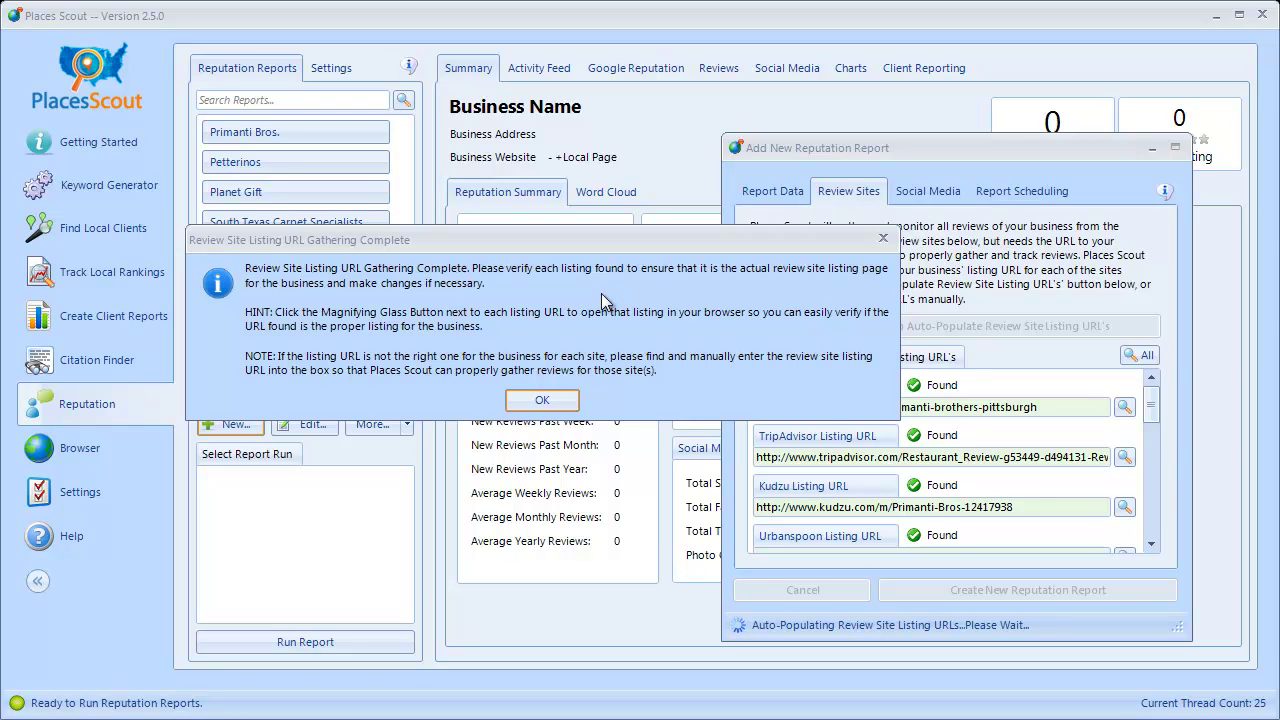
{"action": "left_click", "coordinate": [545, 400]}
{"action": "left_click_drag", "start_coordinate": [894, 157], "coordinate": [666, 140]}
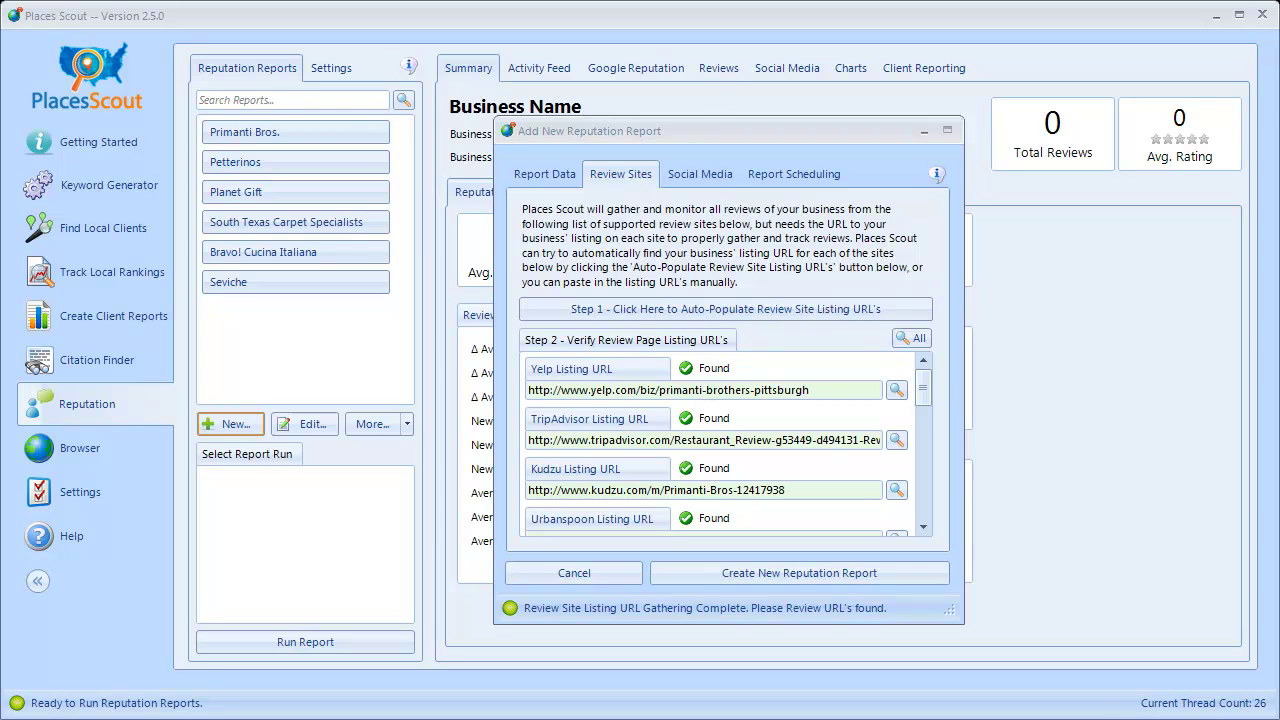
Inspect the Yelp listing URL and open that listing in the browser
{"action": "left_click", "coordinate": [818, 390]}
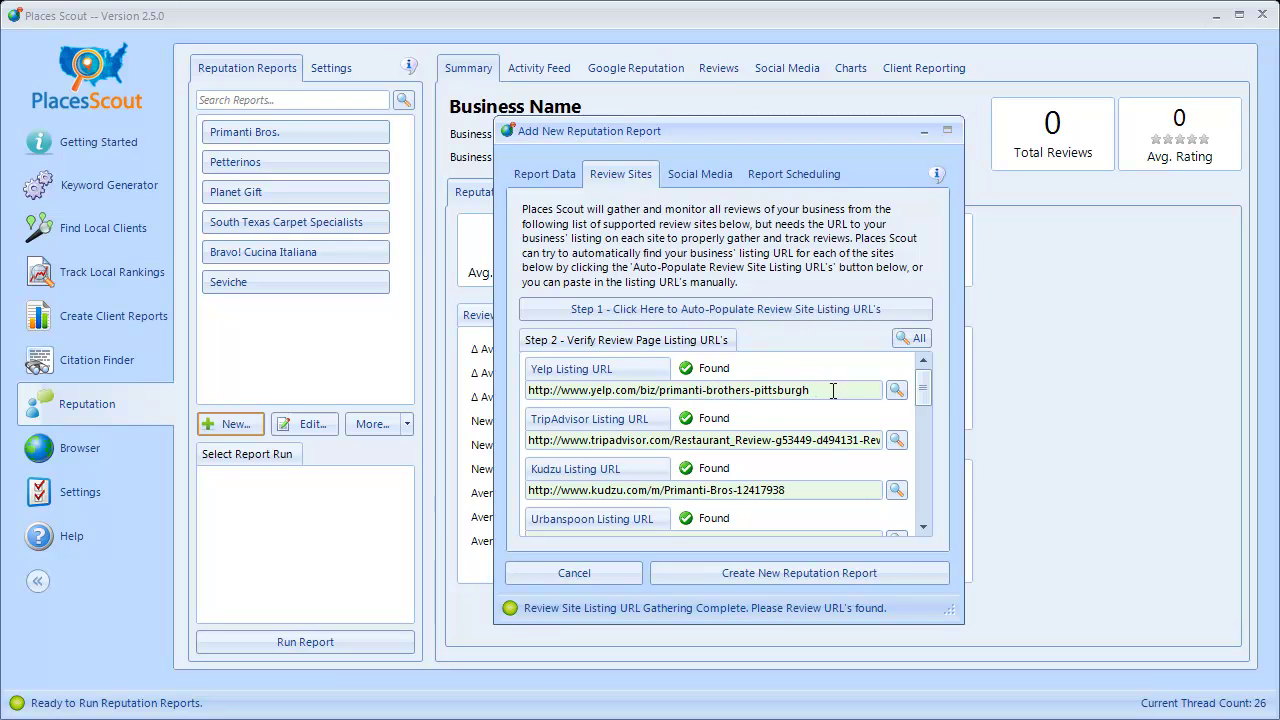
{"action": "triple_click", "coordinate": [830, 391]}
{"action": "left_click", "coordinate": [830, 391]}
{"action": "left_click_drag", "start_coordinate": [668, 393], "coordinate": [812, 395]}
{"action": "left_click", "coordinate": [842, 398]}
{"action": "left_click", "coordinate": [894, 392]}
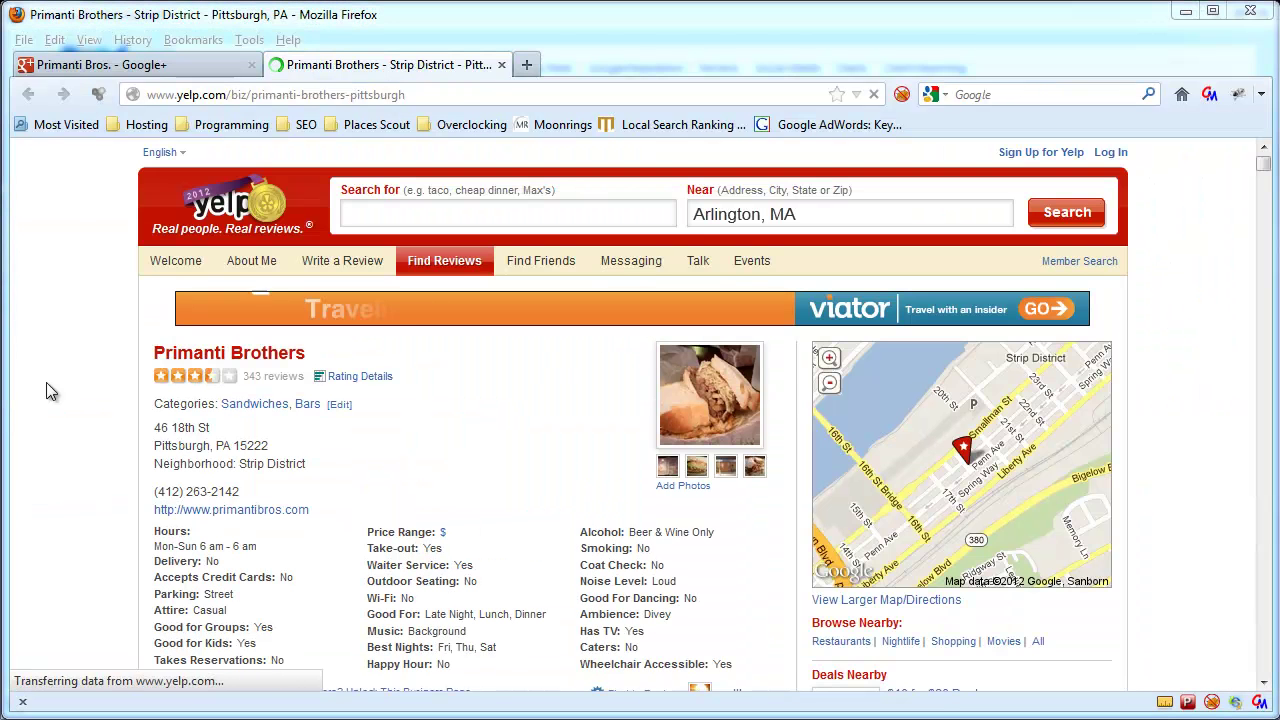
Examine the Yelp page's business details, reviews and map to verify the listing, and return to Places Scout
{"action": "scroll", "coordinate": [107, 367], "scroll_direction": "down", "scroll_amount": 2}
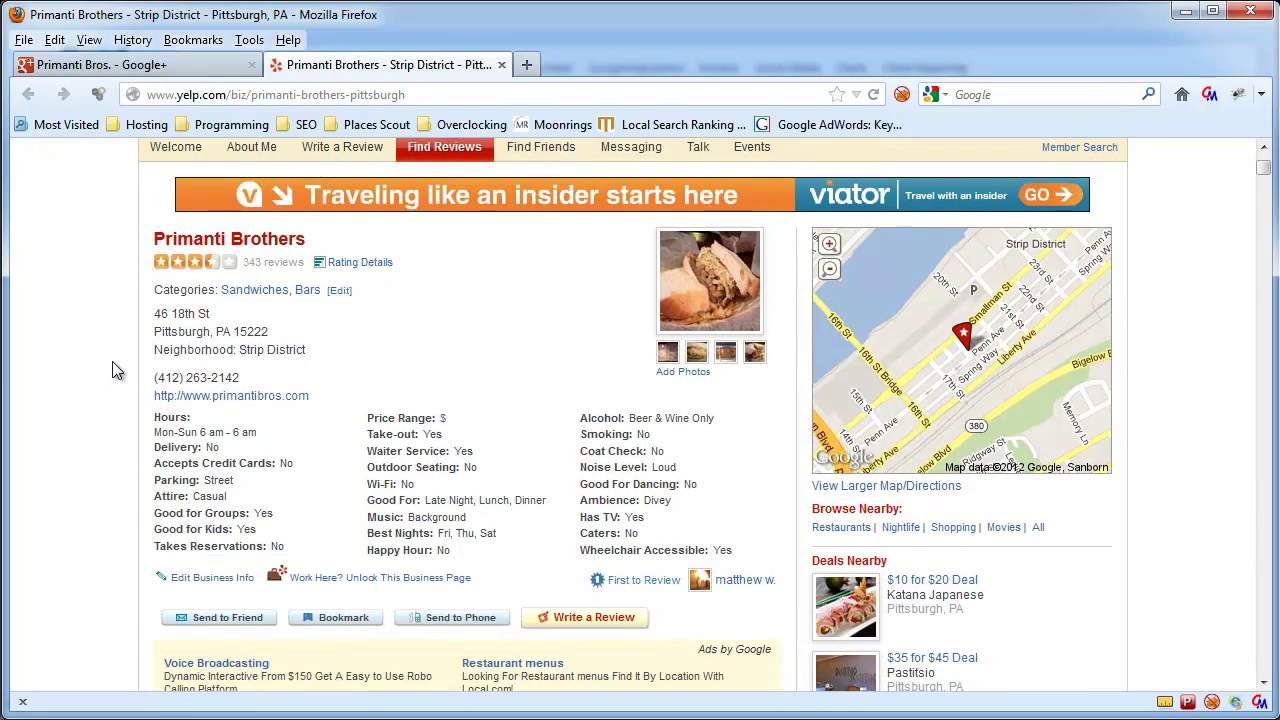
{"action": "scroll", "coordinate": [126, 354], "scroll_direction": "down", "scroll_amount": 14}
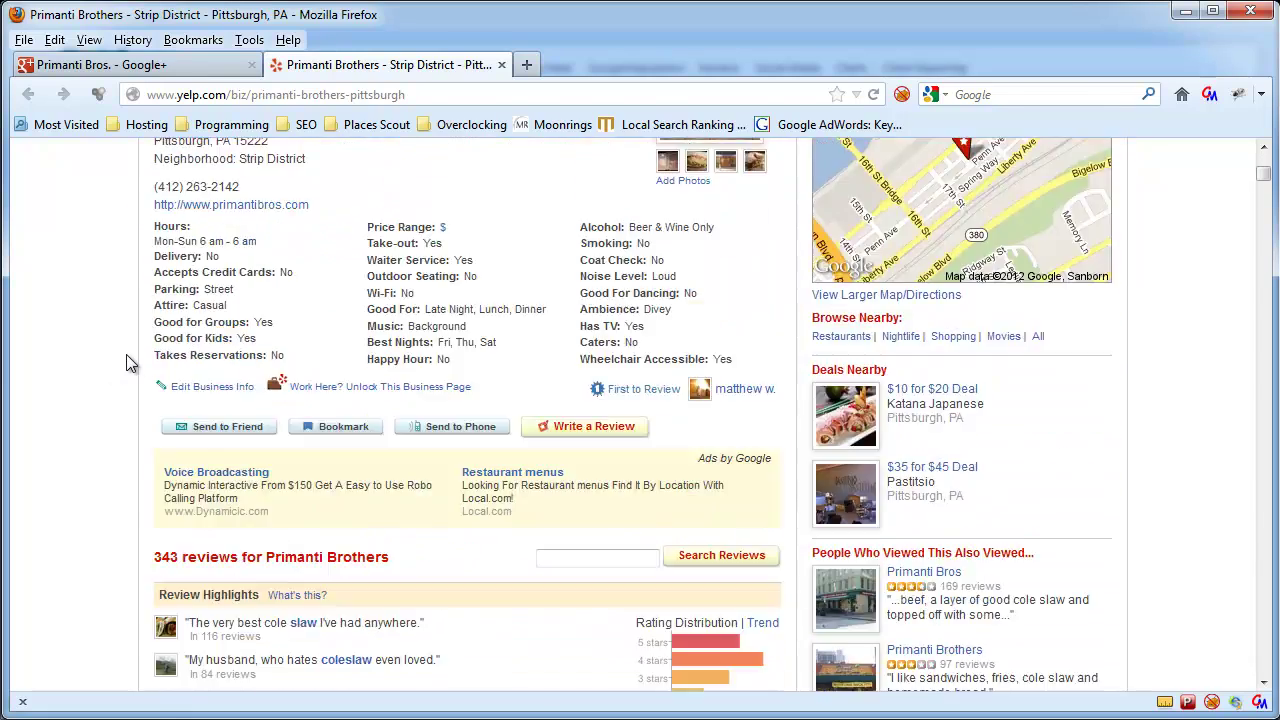
{"action": "scroll", "coordinate": [128, 353], "scroll_direction": "up", "scroll_amount": 13}
{"action": "scroll", "coordinate": [128, 356], "scroll_direction": "up", "scroll_amount": 2}
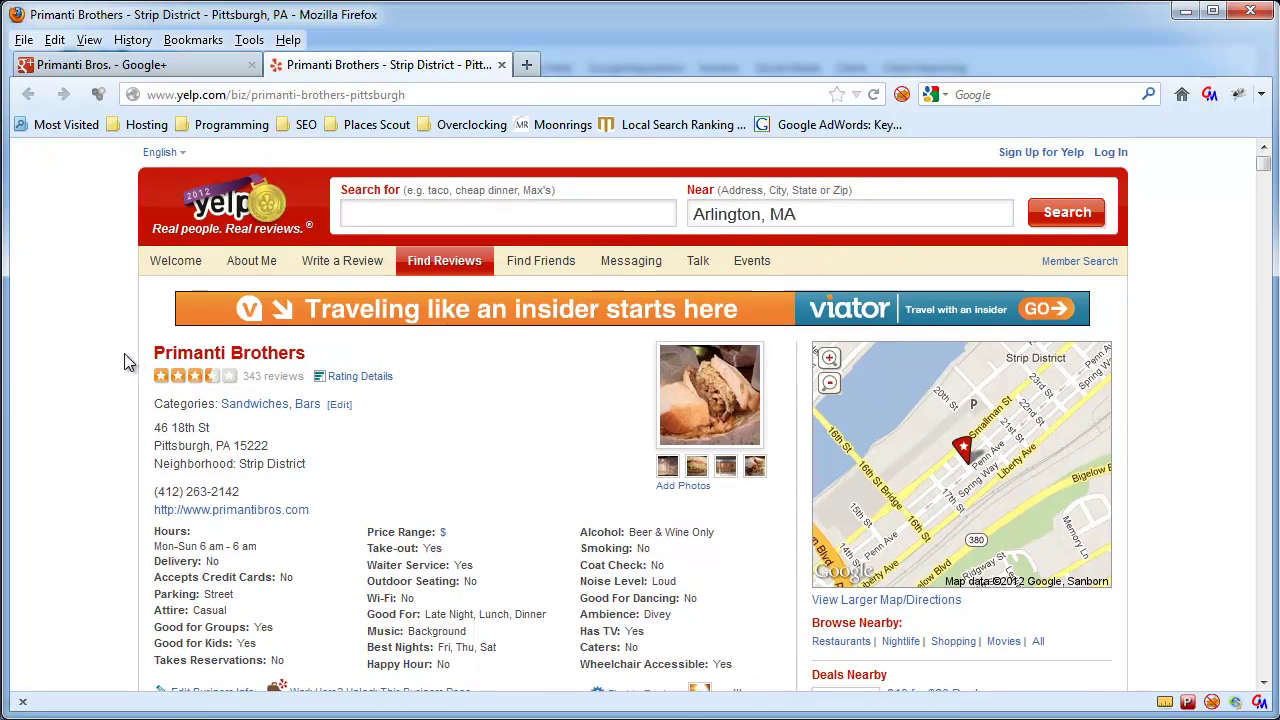
{"action": "scroll", "coordinate": [114, 354], "scroll_direction": "down", "scroll_amount": 4}
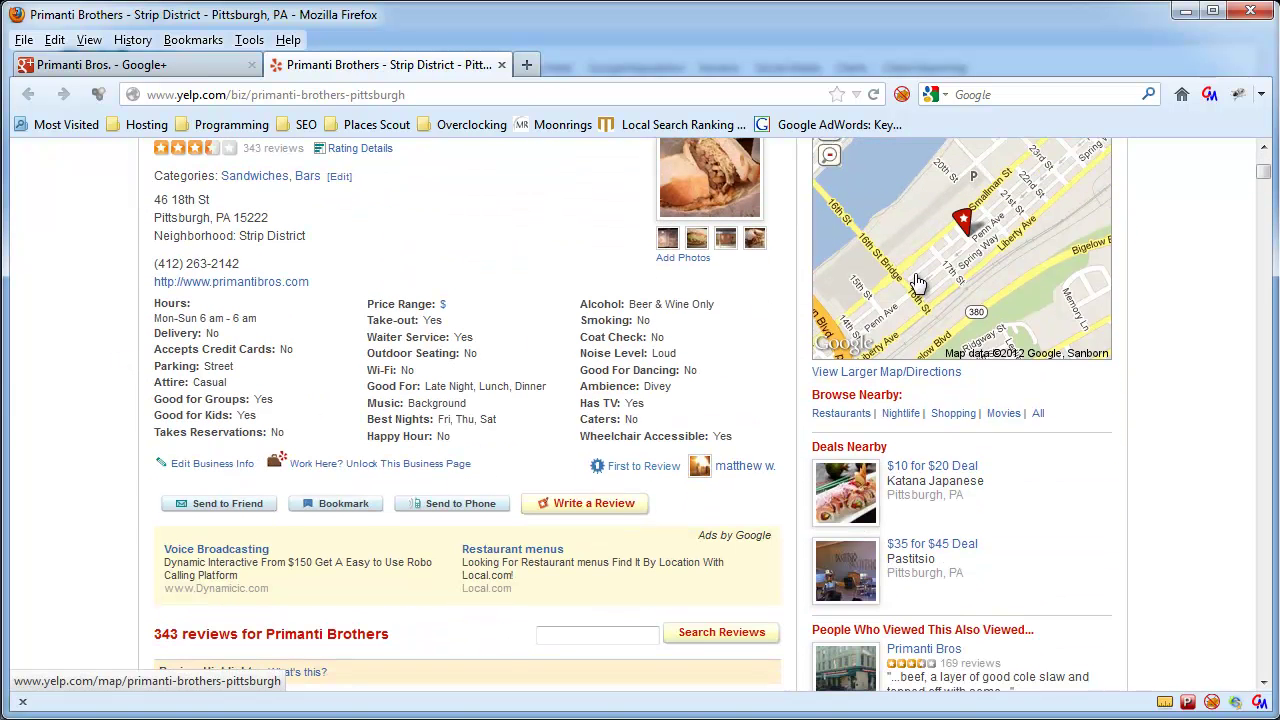
{"action": "scroll", "coordinate": [502, 341], "scroll_direction": "up", "scroll_amount": 4}
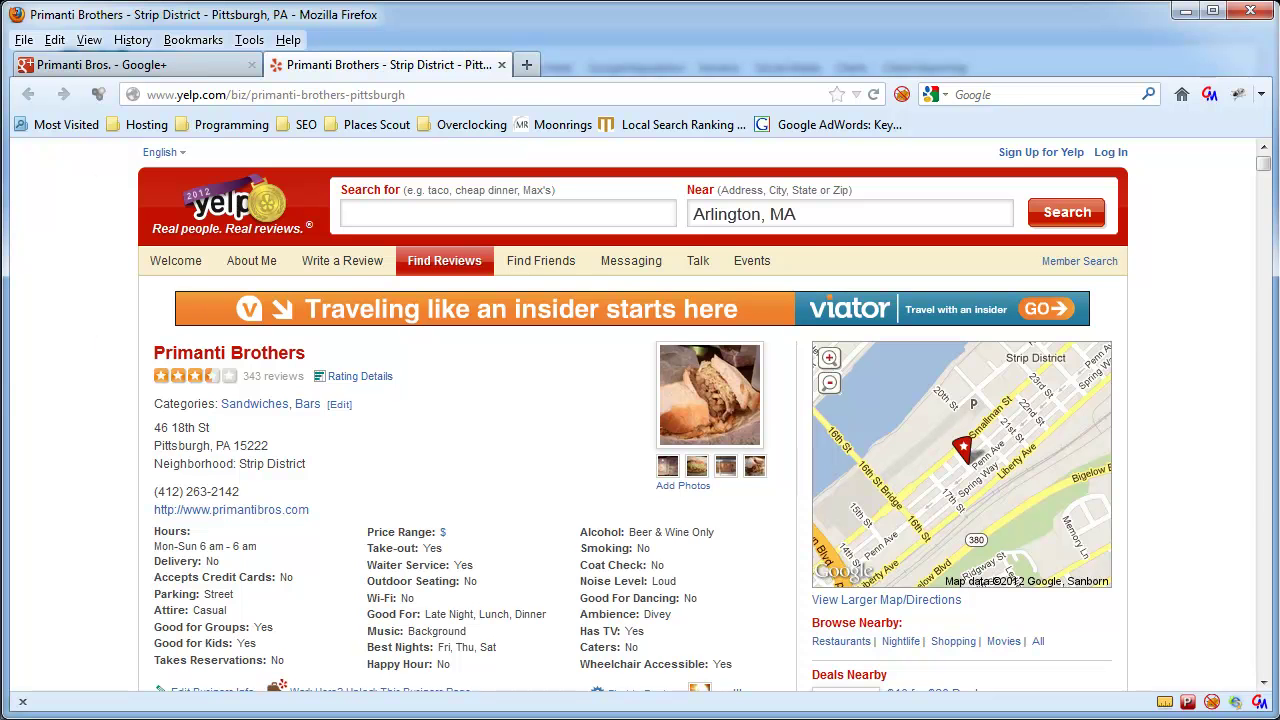
{"action": "key", "text": "alt+Tab"}
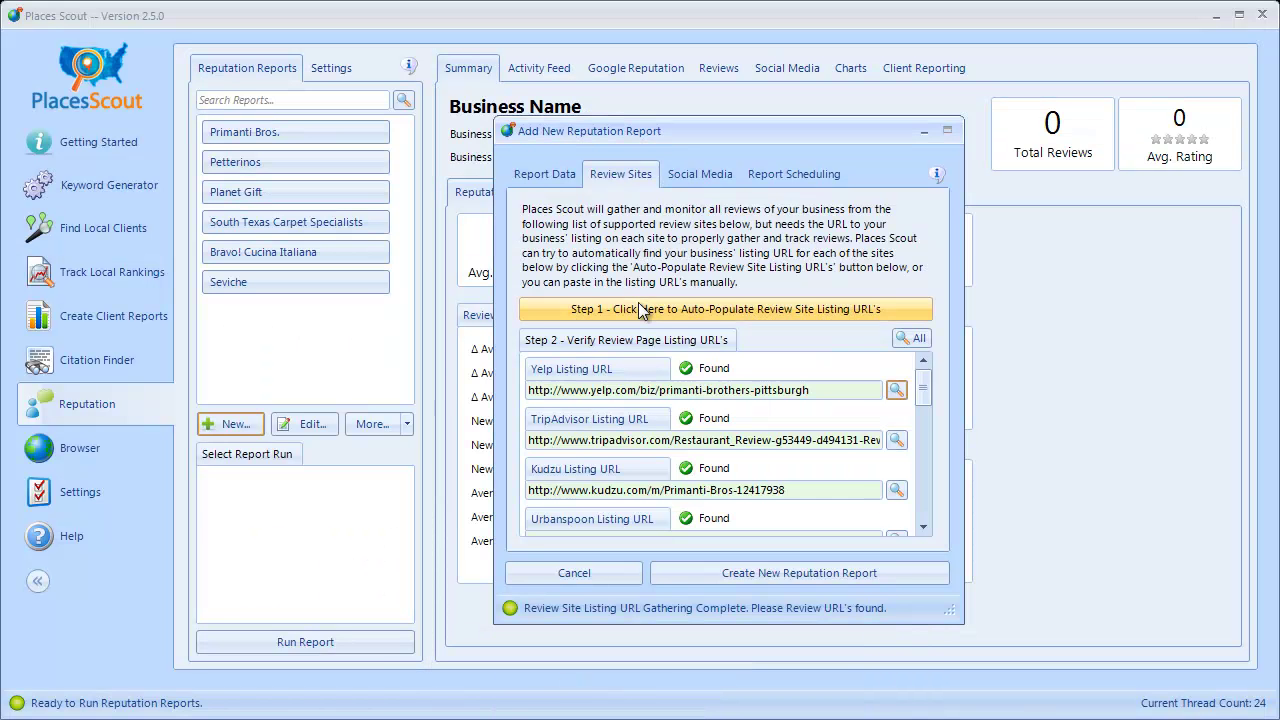
Check the review site listing URLs down to Zagat, search Google in the browser for "primanti zagat", and open the Primanti Brothers Pittsburgh page on Zagat
{"action": "left_click_drag", "start_coordinate": [924, 386], "coordinate": [927, 412]}
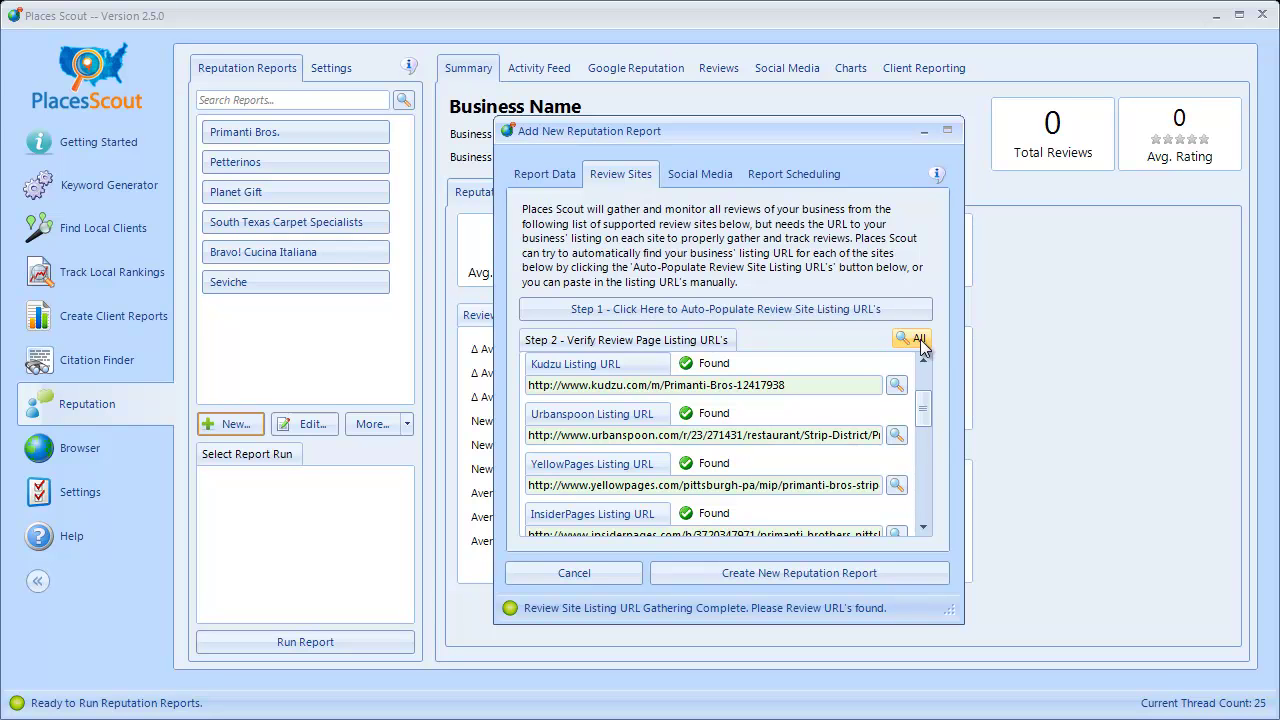
{"action": "left_click_drag", "start_coordinate": [923, 404], "coordinate": [925, 481]}
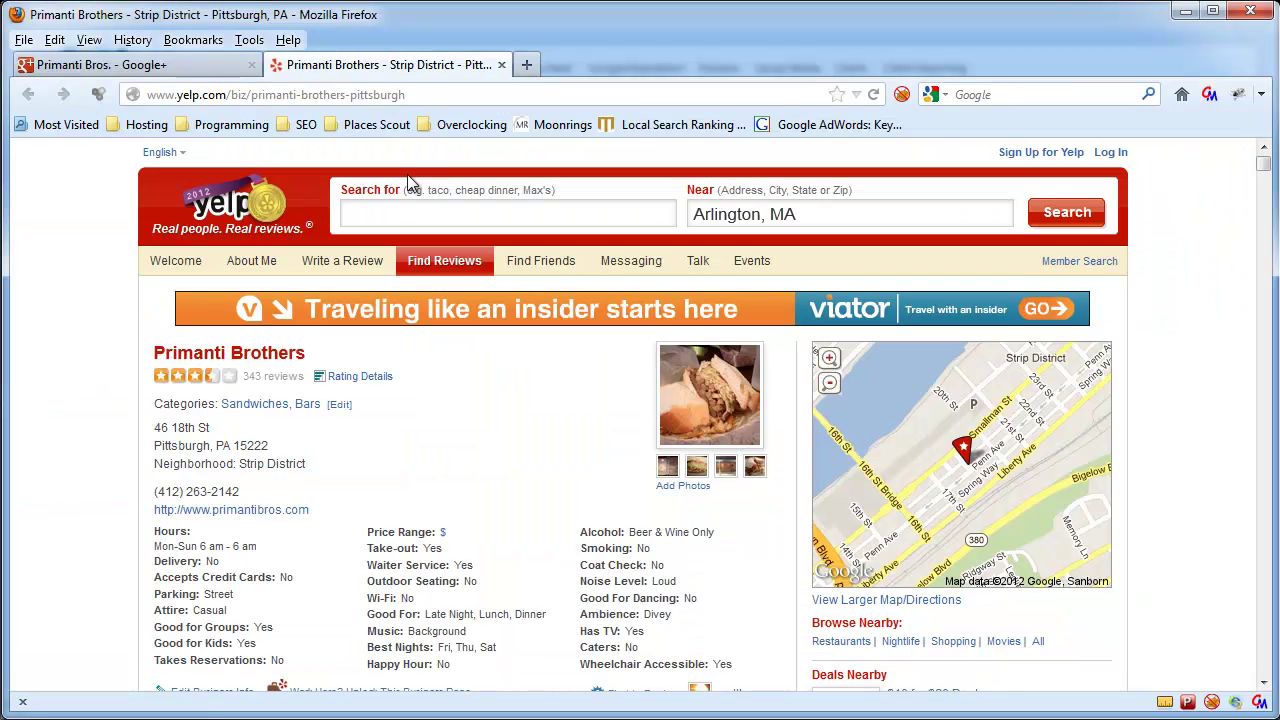
{"action": "middle_click", "coordinate": [1181, 92]}
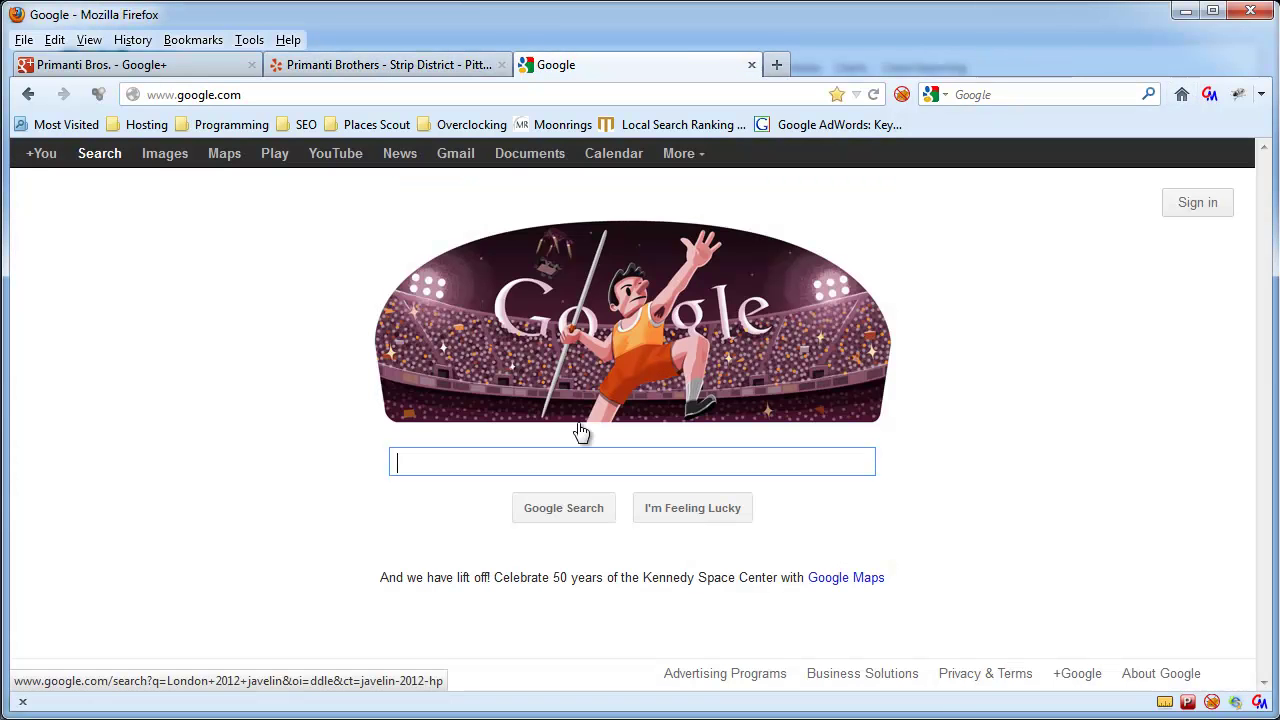
{"action": "type", "text": "pr"}
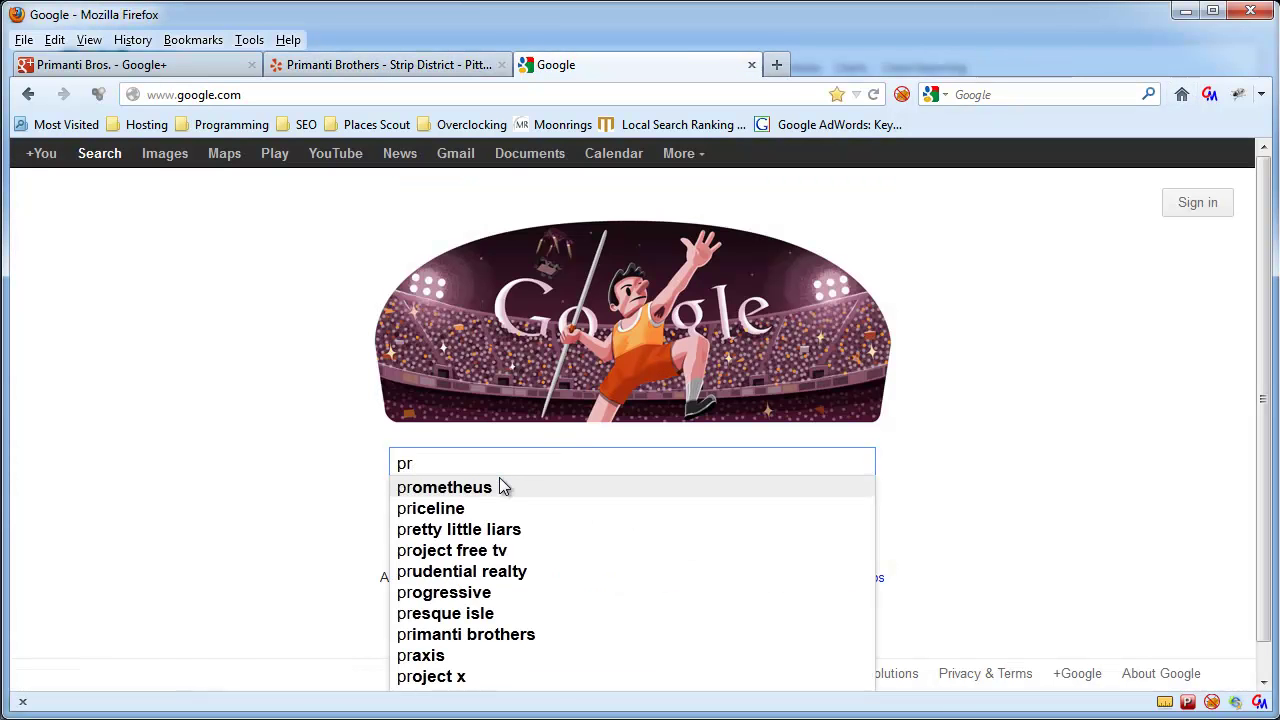
{"action": "type", "text": "imanti"}
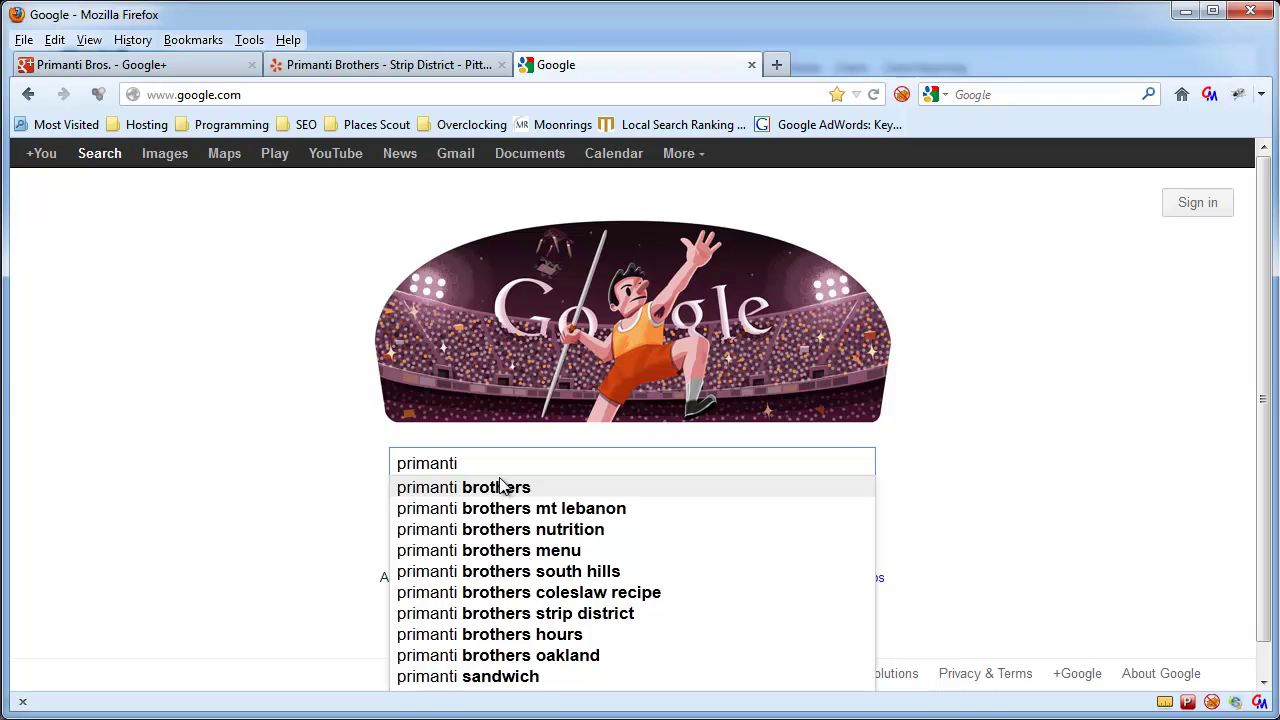
{"action": "type", "text": "zagat"}
{"action": "key", "text": "Return"}
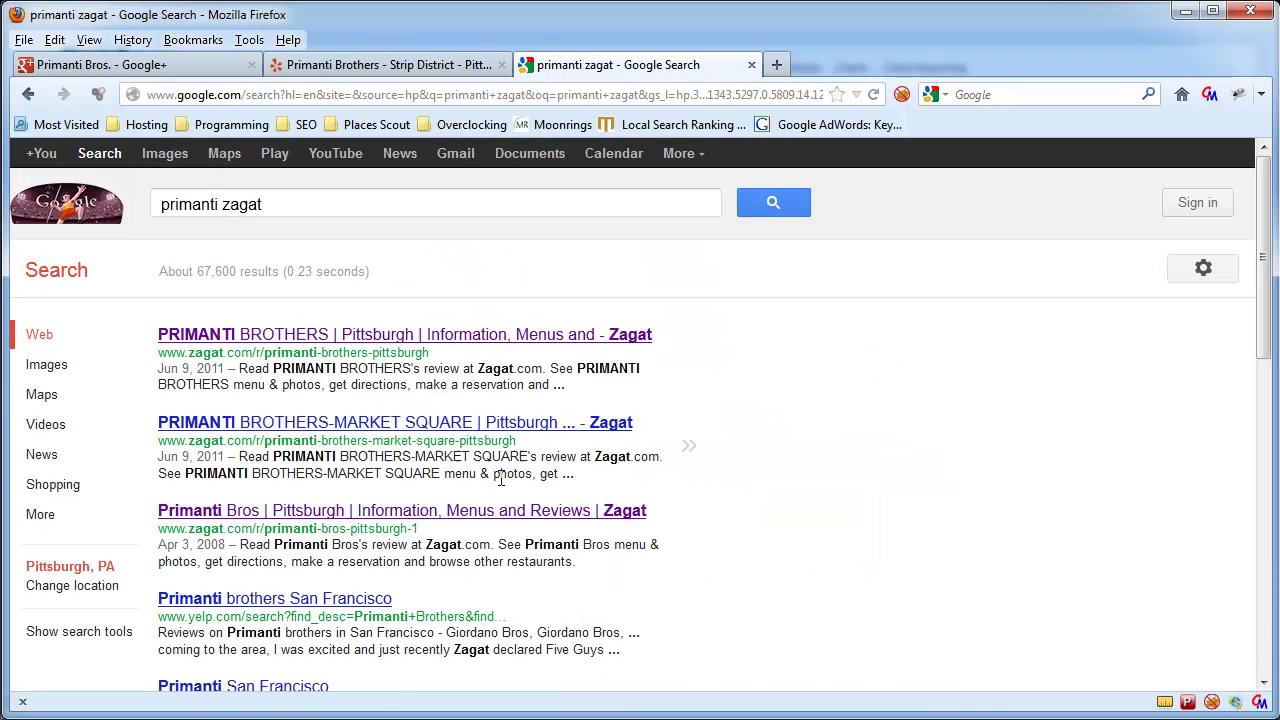
{"action": "left_click", "coordinate": [328, 340]}
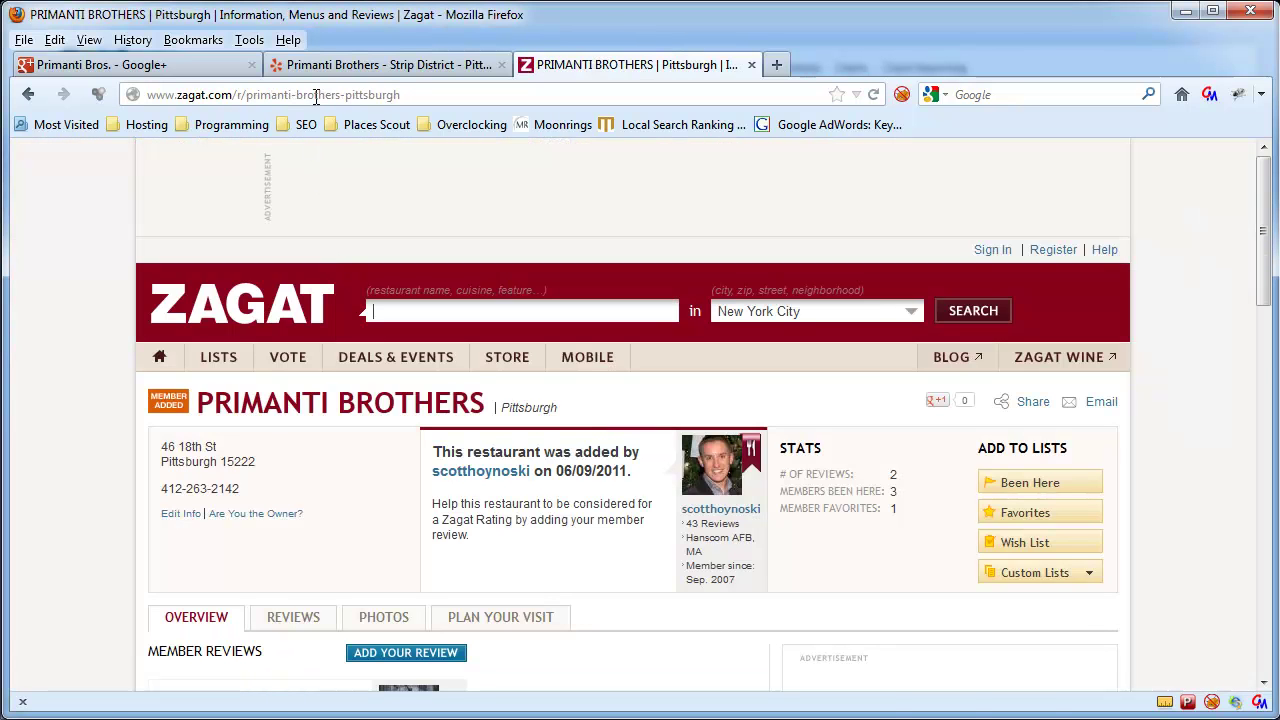
{"action": "left_click", "coordinate": [408, 94]}
{"action": "key", "text": "ctrl+c"}
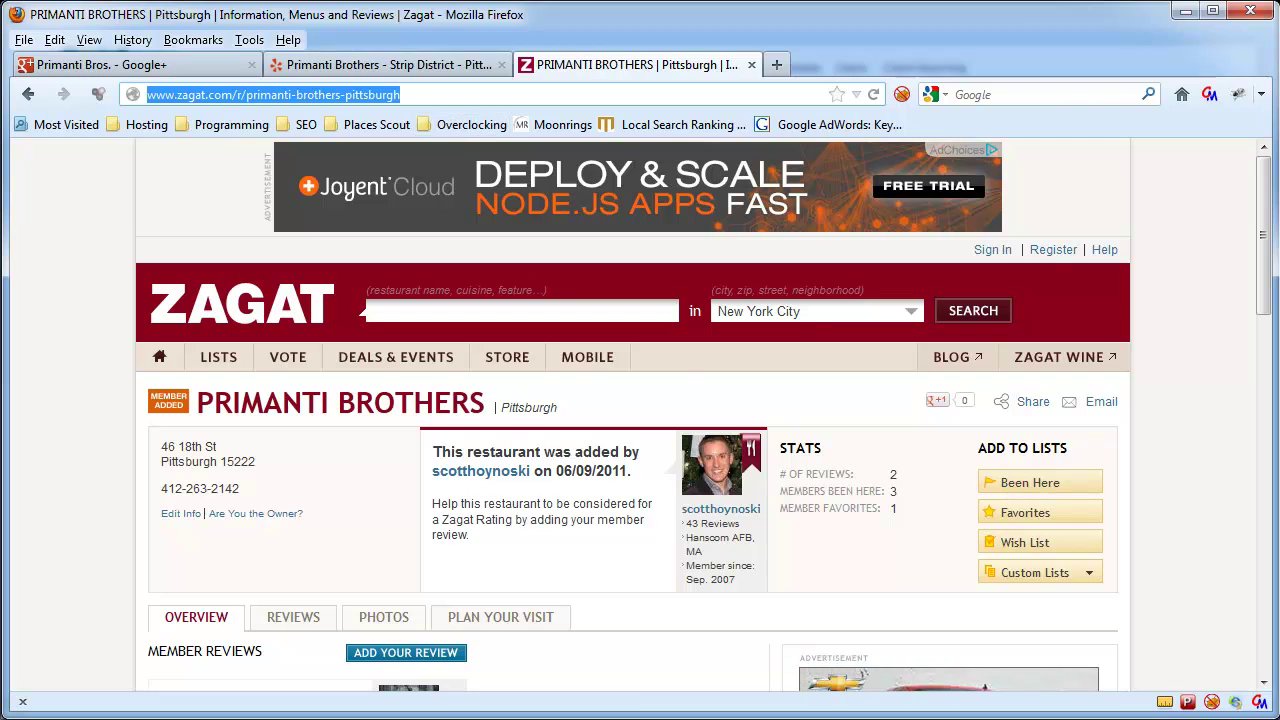
{"action": "mouse_move", "coordinate": [668, 712]}
{"action": "left_click", "coordinate": [768, 675]}
{"action": "double_click", "coordinate": [538, 444]}
{"action": "key", "text": "ctrl+v"}
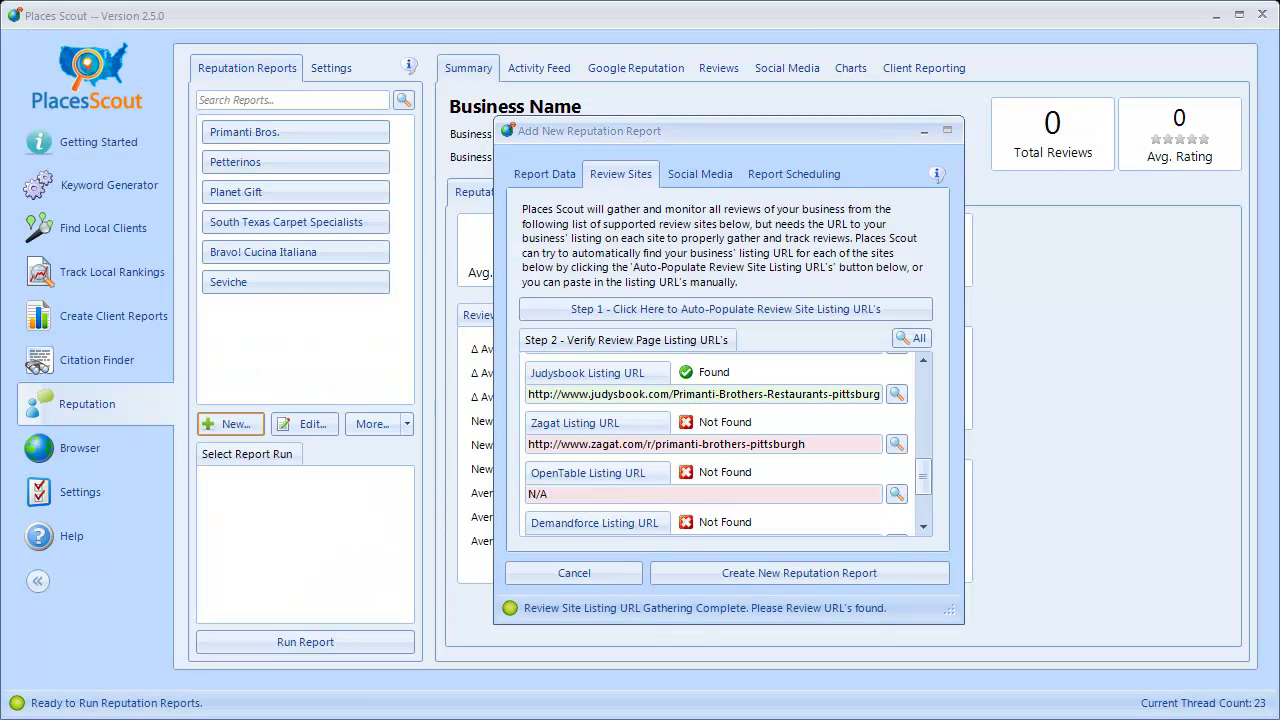
Review the remaining review site listing URLs and recheck the business information in the report data
{"action": "scroll", "coordinate": [925, 482], "scroll_direction": "down", "scroll_amount": 1}
{"action": "scroll", "coordinate": [924, 481], "scroll_direction": "down", "scroll_amount": 1}
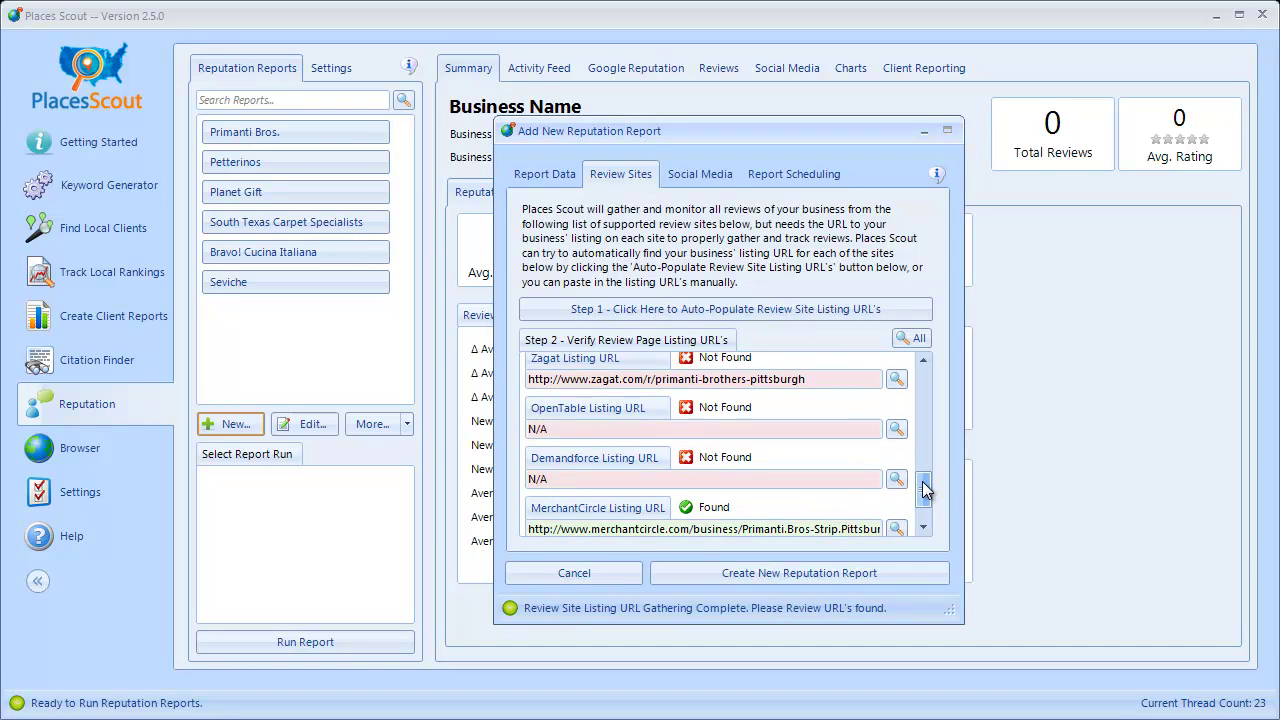
{"action": "scroll", "coordinate": [923, 493], "scroll_direction": "down", "scroll_amount": 1}
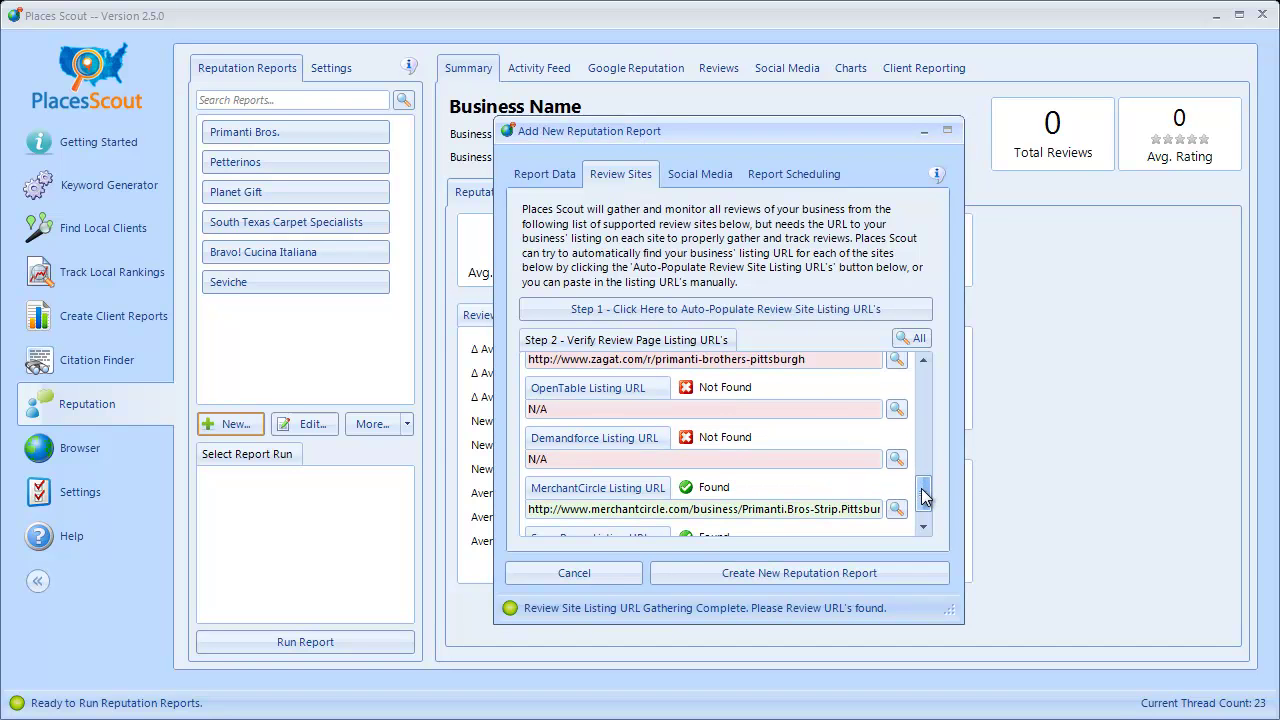
{"action": "scroll", "coordinate": [923, 500], "scroll_direction": "down", "scroll_amount": 2}
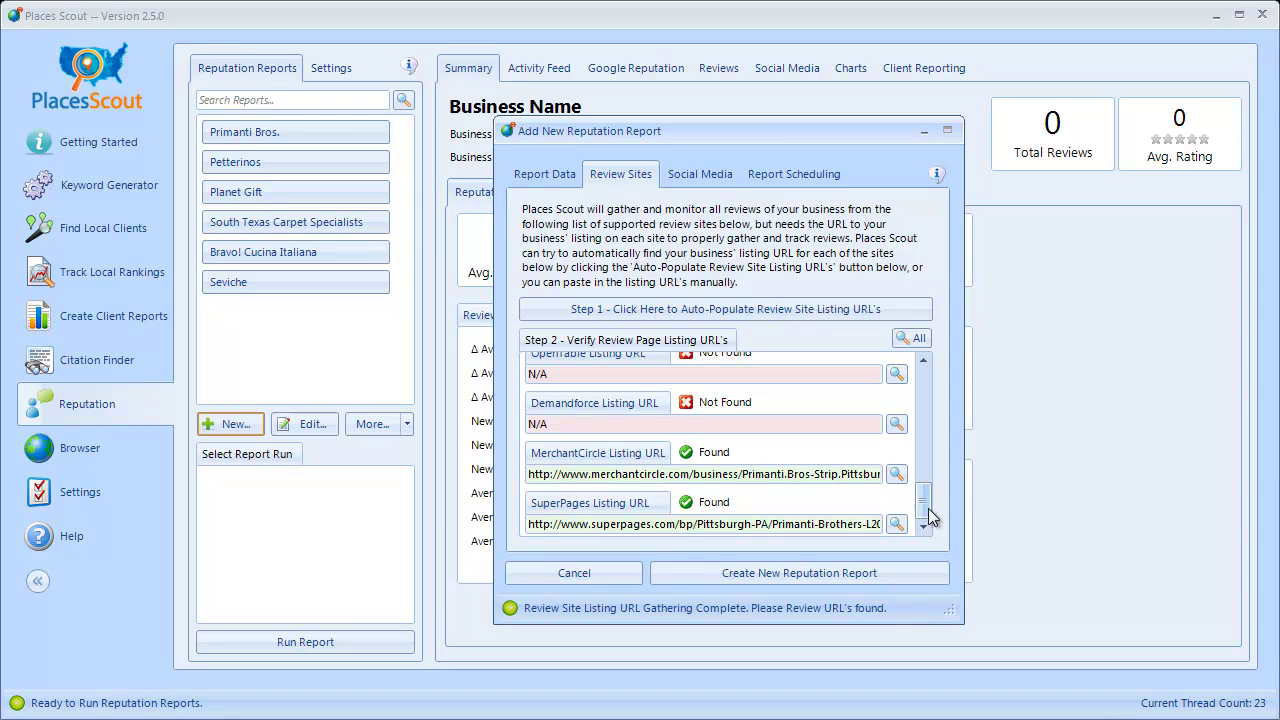
{"action": "left_click_drag", "start_coordinate": [923, 503], "coordinate": [925, 376]}
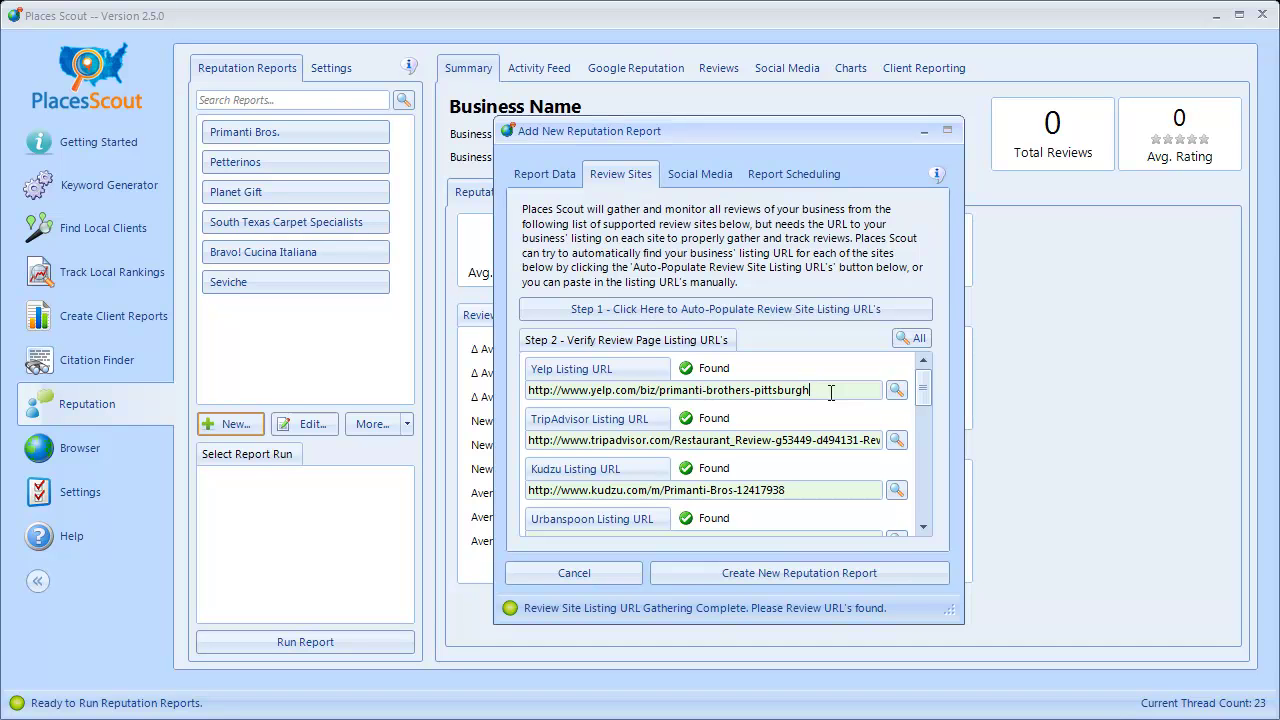
{"action": "left_click", "coordinate": [548, 175]}
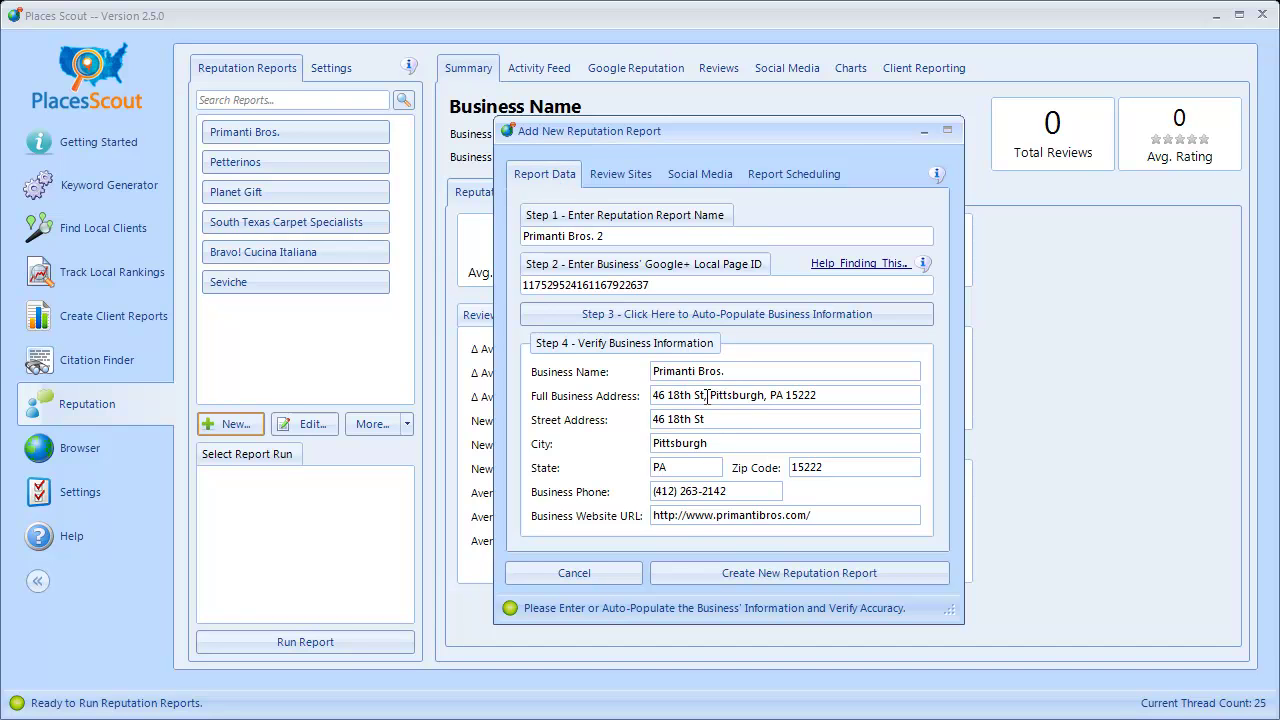
{"action": "left_click", "coordinate": [625, 172]}
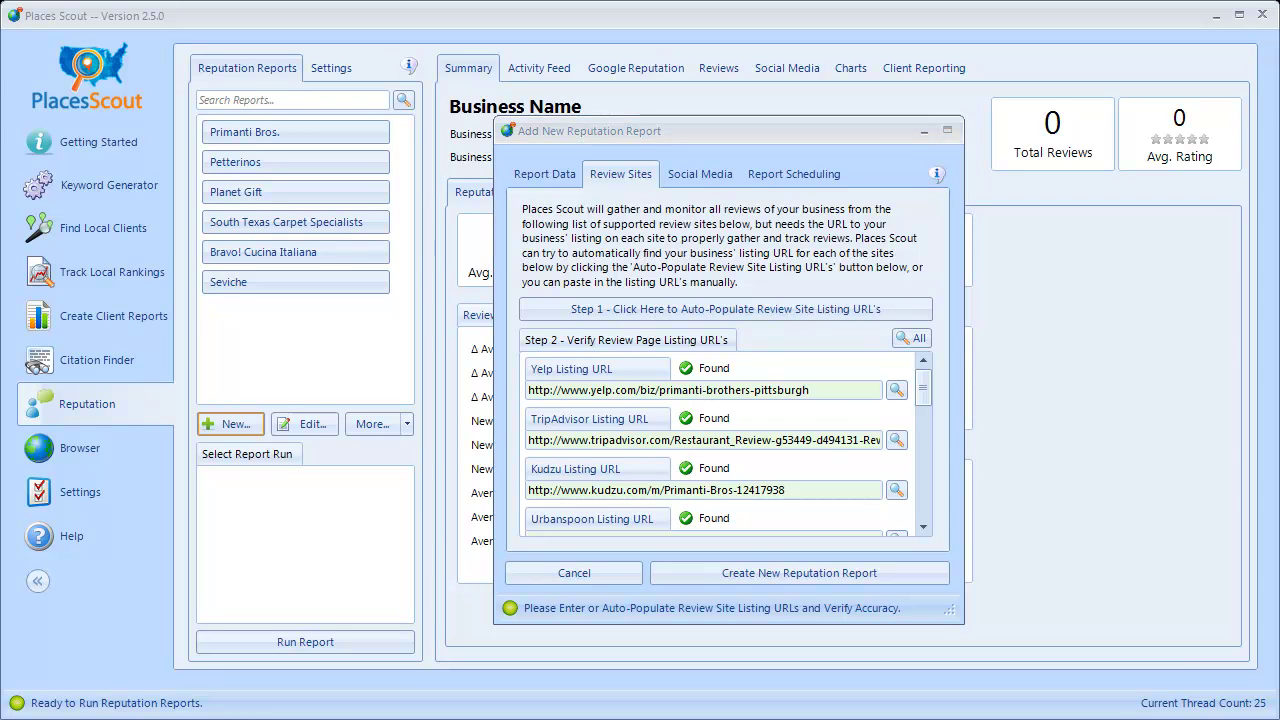
Bring up the report's social media settings, search Google in the browser for "primanti facebook", and open the Primanti Bros. Facebook page
{"action": "left_click", "coordinate": [700, 177]}
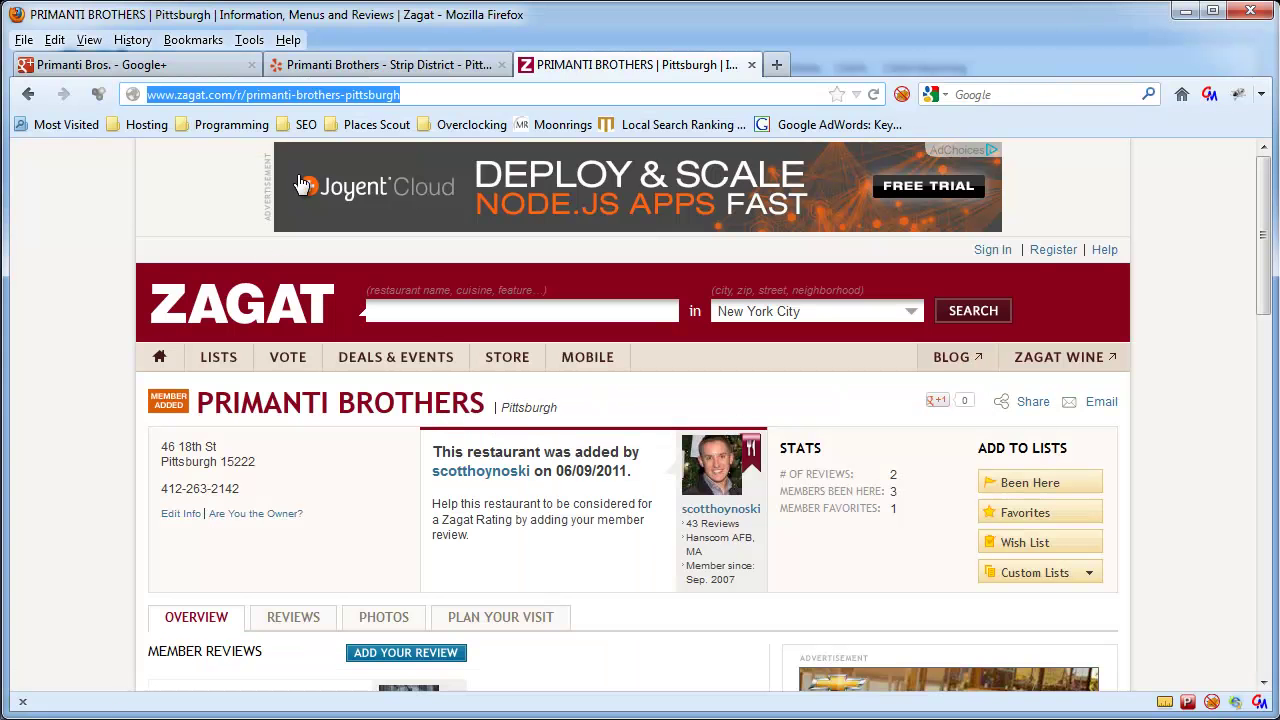
{"action": "left_click", "coordinate": [1178, 93]}
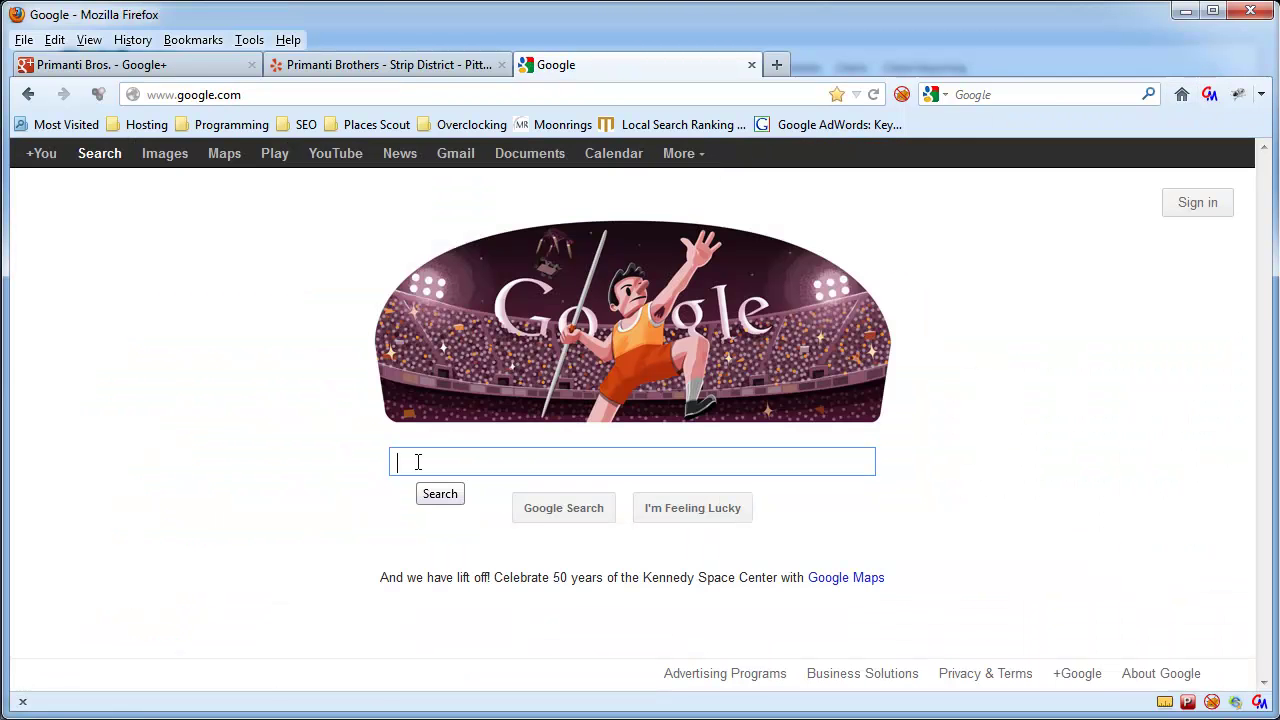
{"action": "type", "text": "pri"}
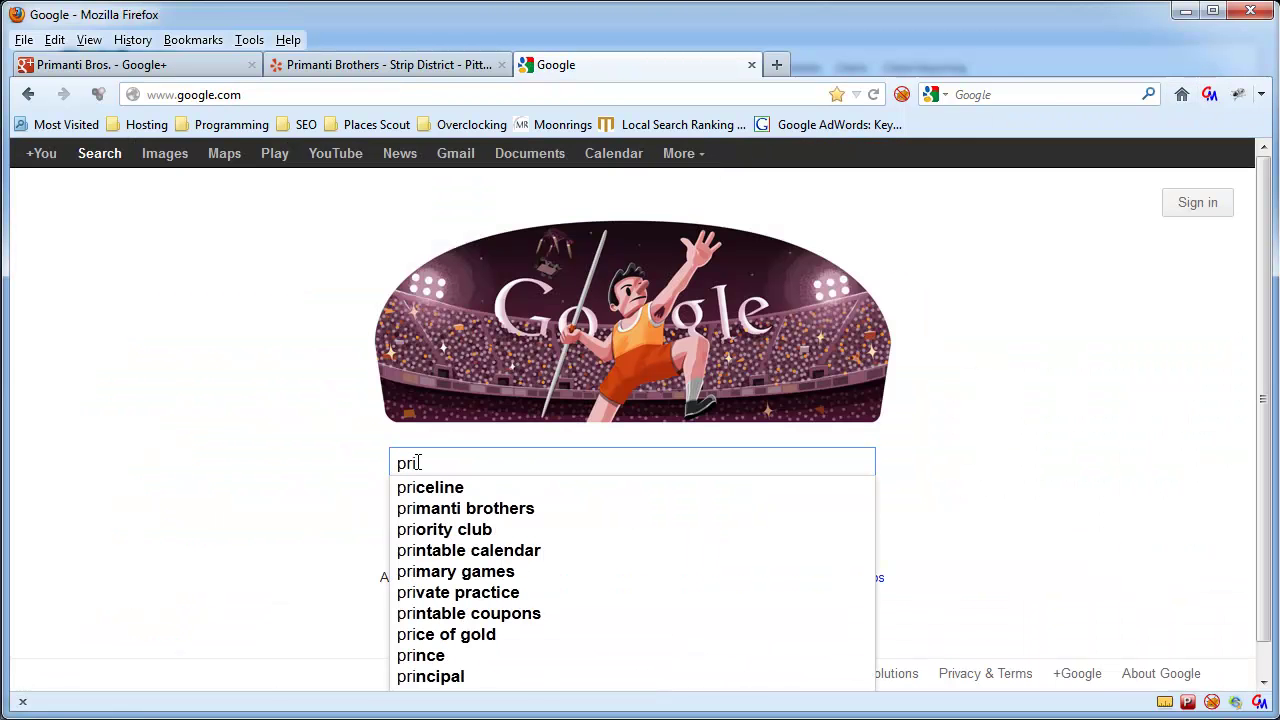
{"action": "type", "text": "manti facebo"}
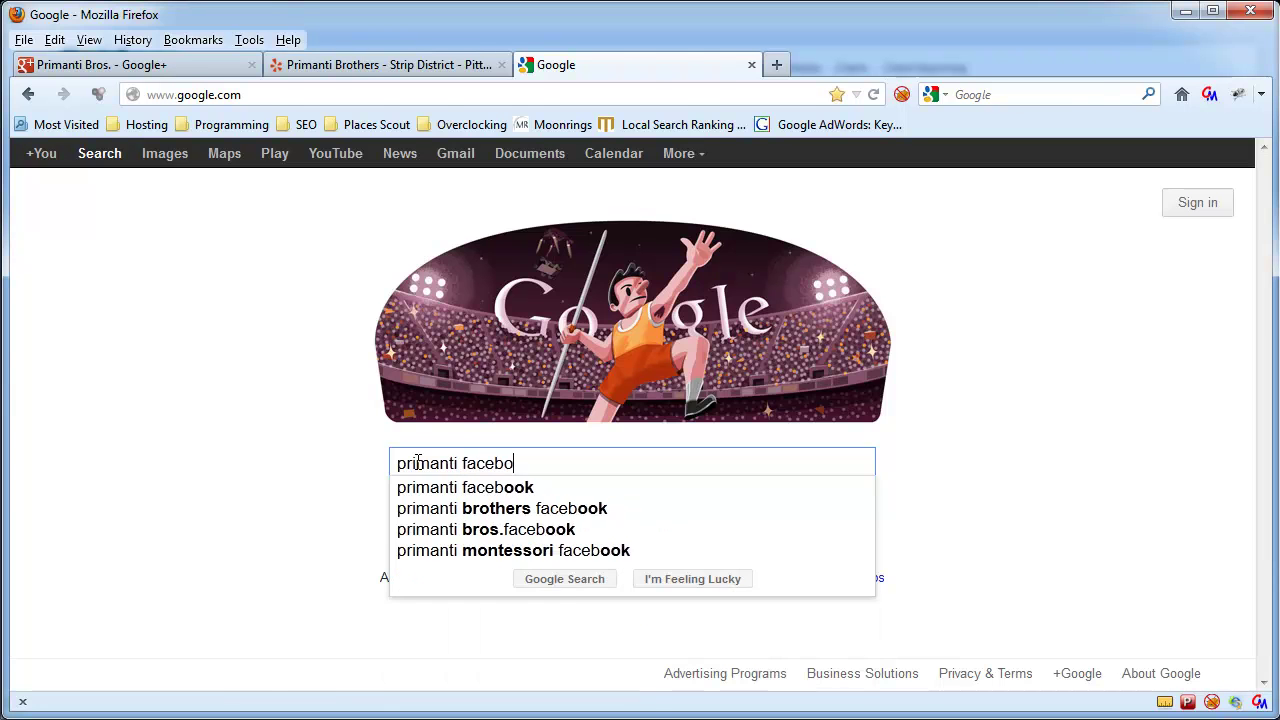
{"action": "type", "text": "ok"}
{"action": "key", "text": "Return"}
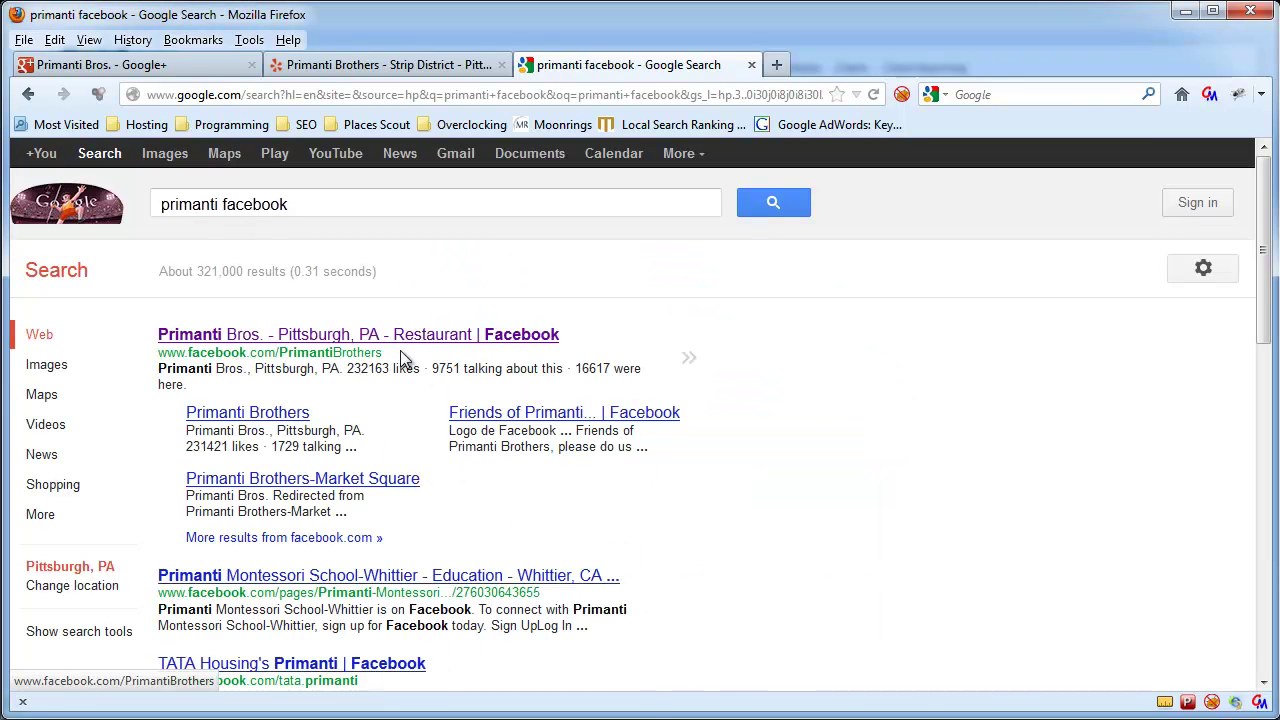
{"action": "left_click", "coordinate": [398, 338]}
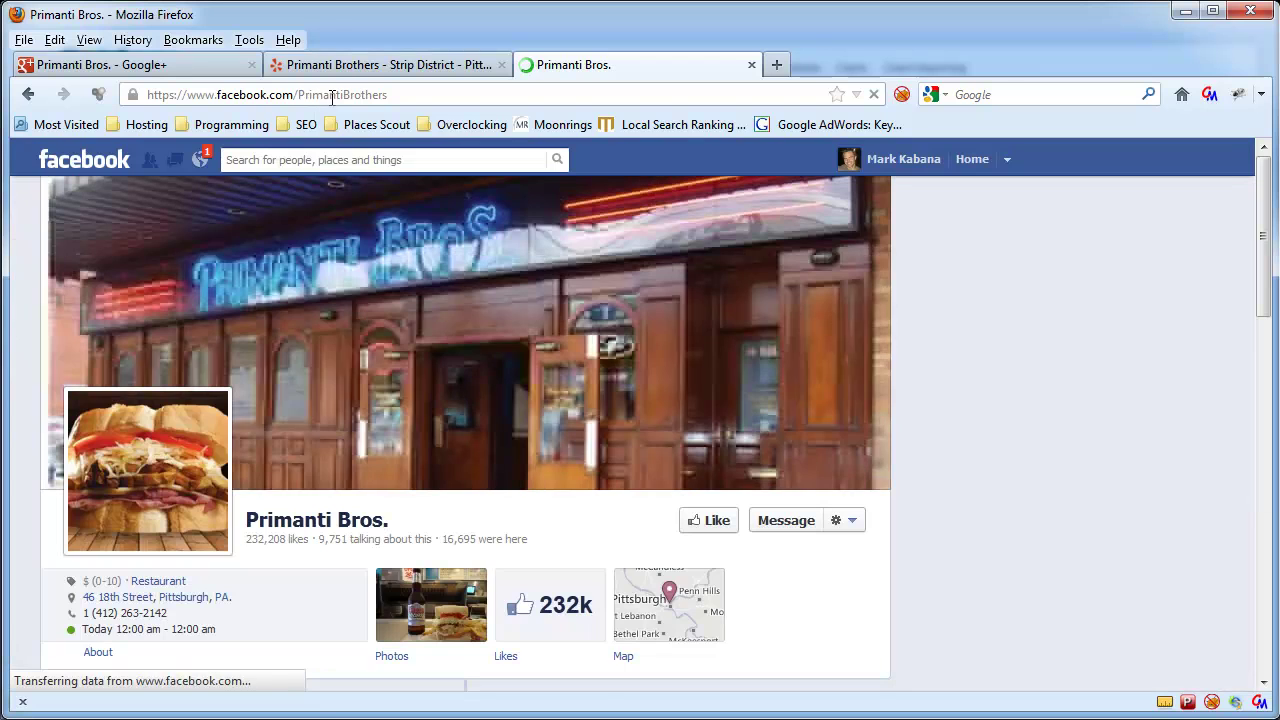
{"action": "left_click", "coordinate": [332, 95]}
{"action": "key", "text": "ctrl+c"}
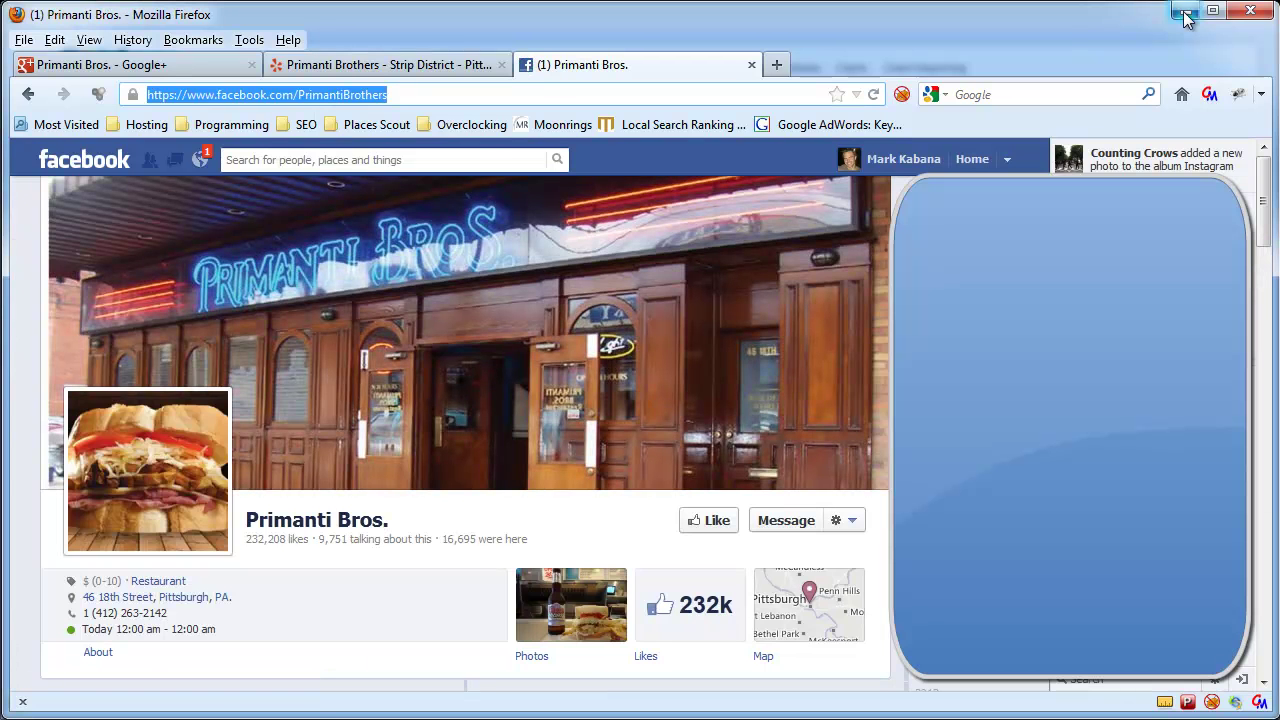
{"action": "left_click", "coordinate": [1185, 18]}
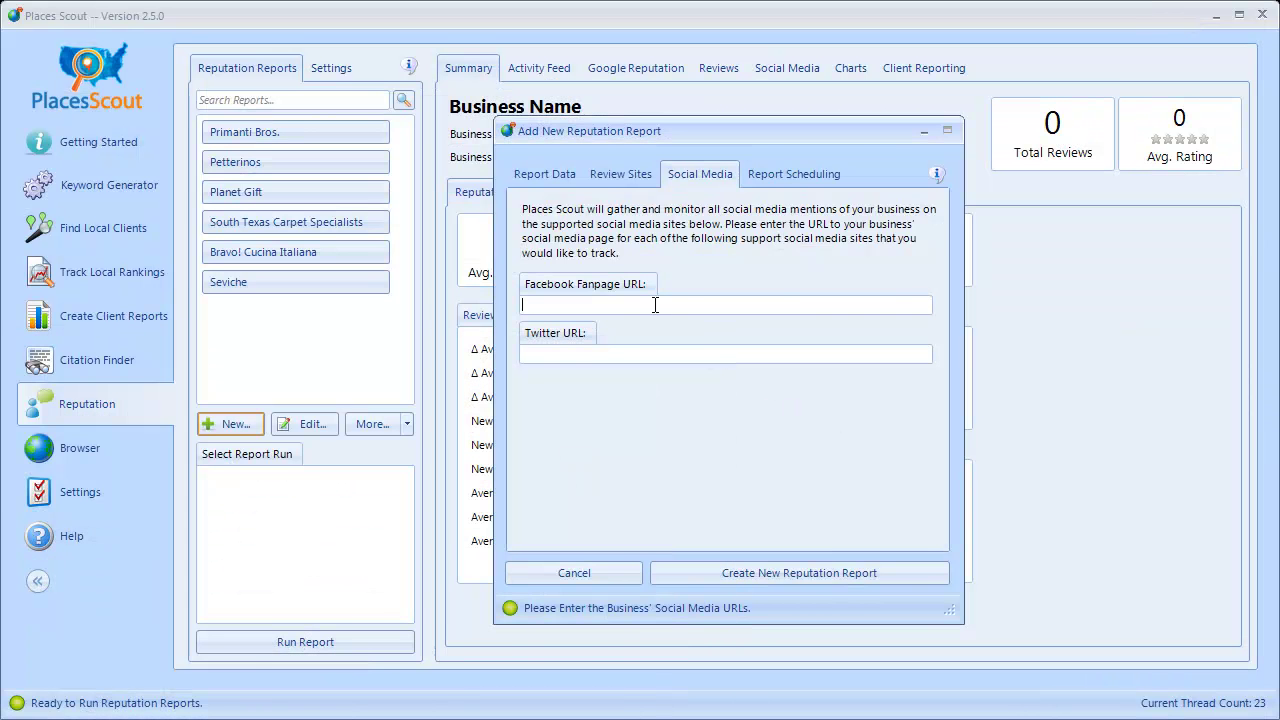
{"action": "key", "text": "ctrl+v"}
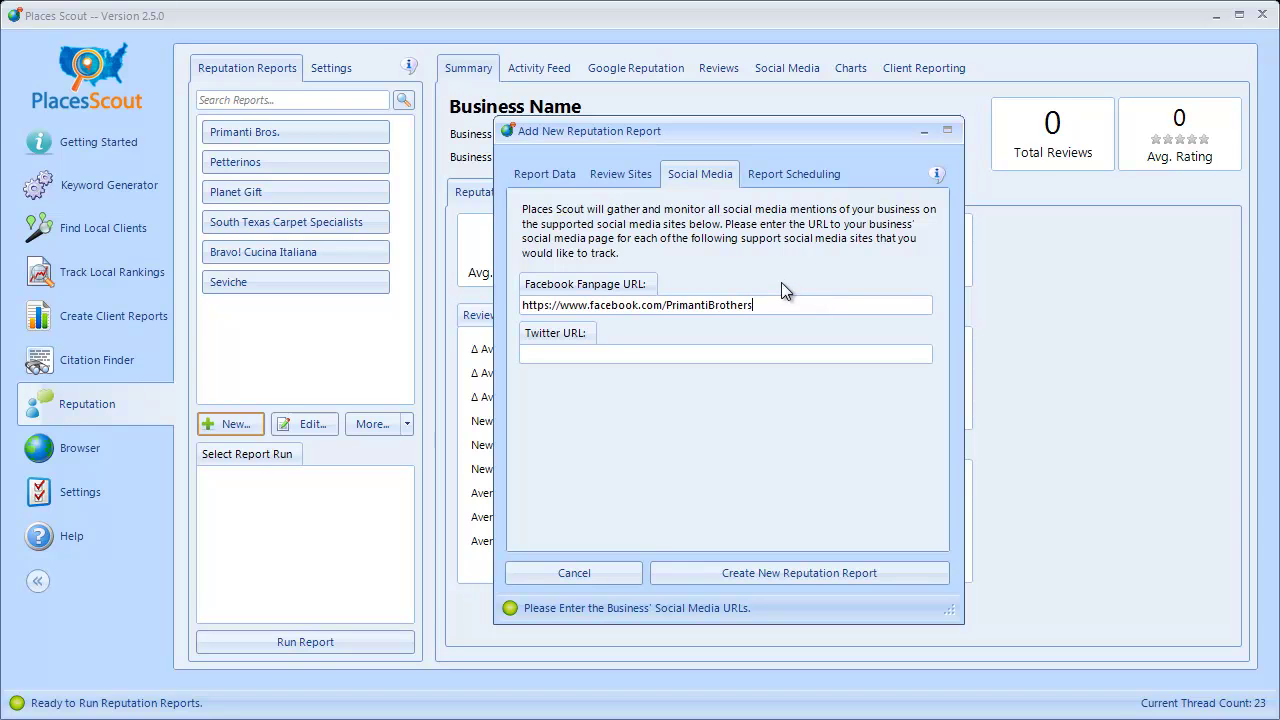
{"action": "left_click", "coordinate": [622, 352]}
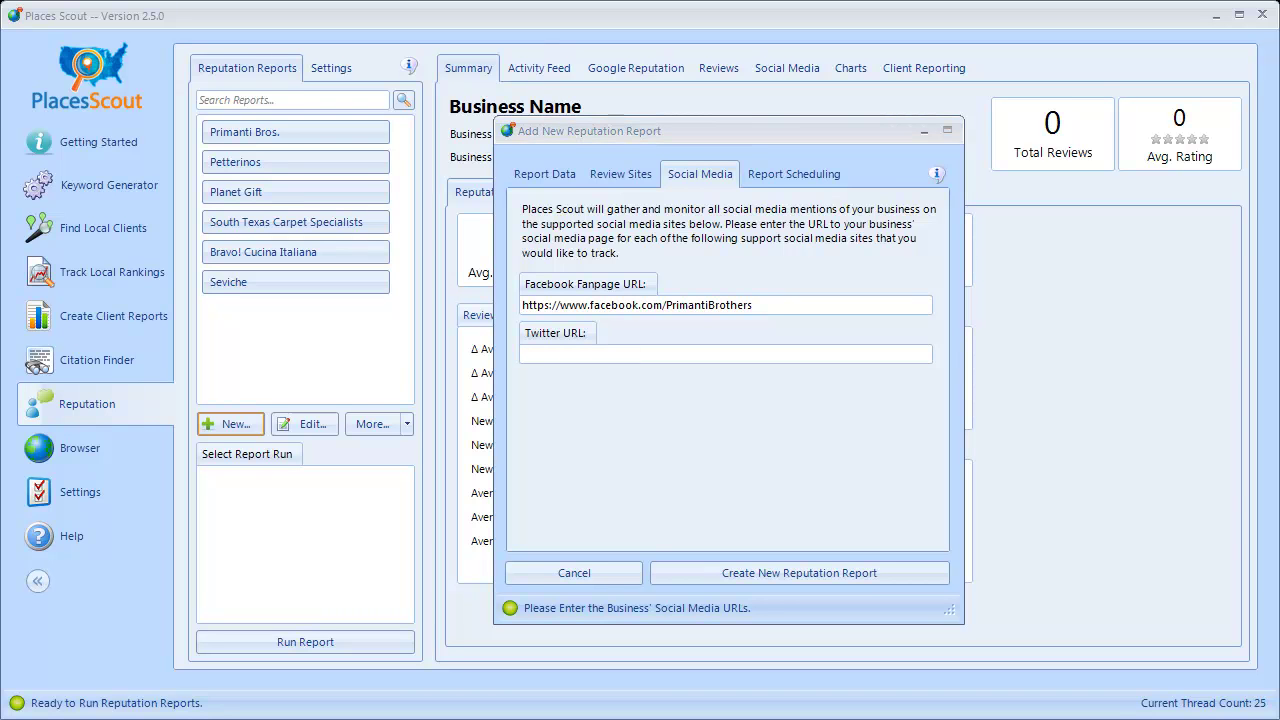
Look through the hourly and weekly scheduling options and set the report's recurrence pattern to Daily
{"action": "left_click", "coordinate": [802, 180]}
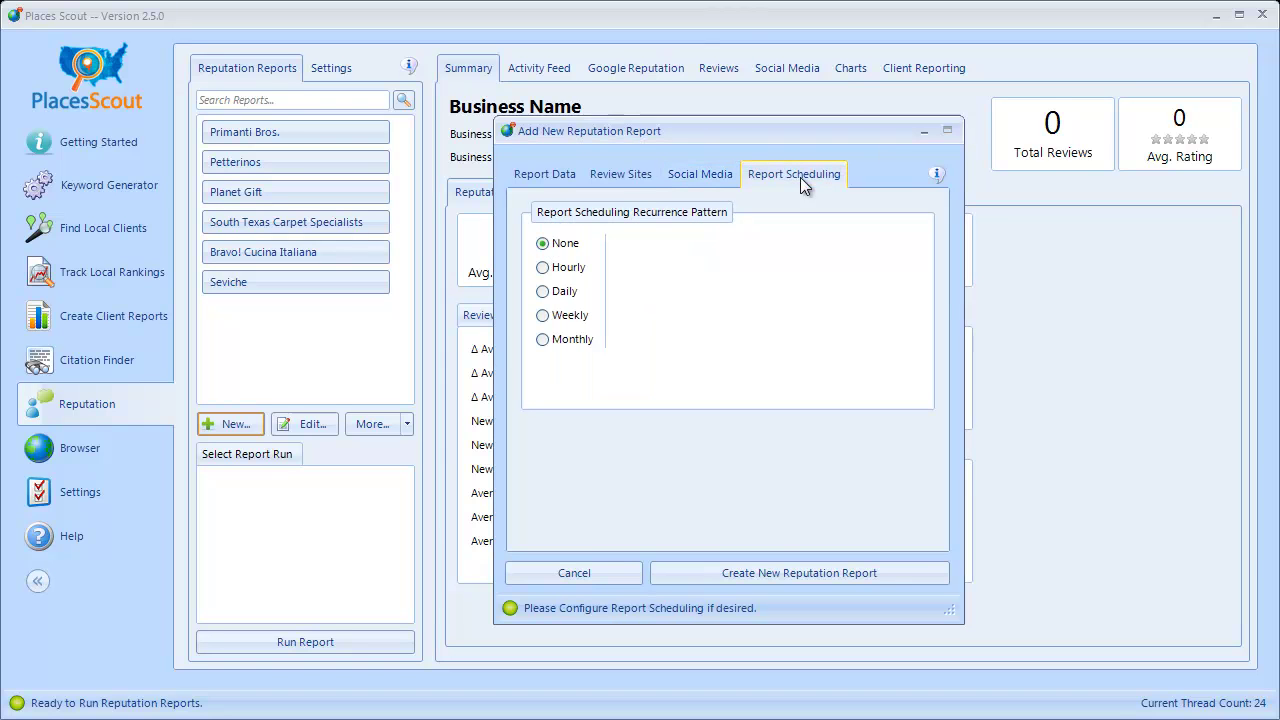
{"action": "left_click", "coordinate": [556, 274]}
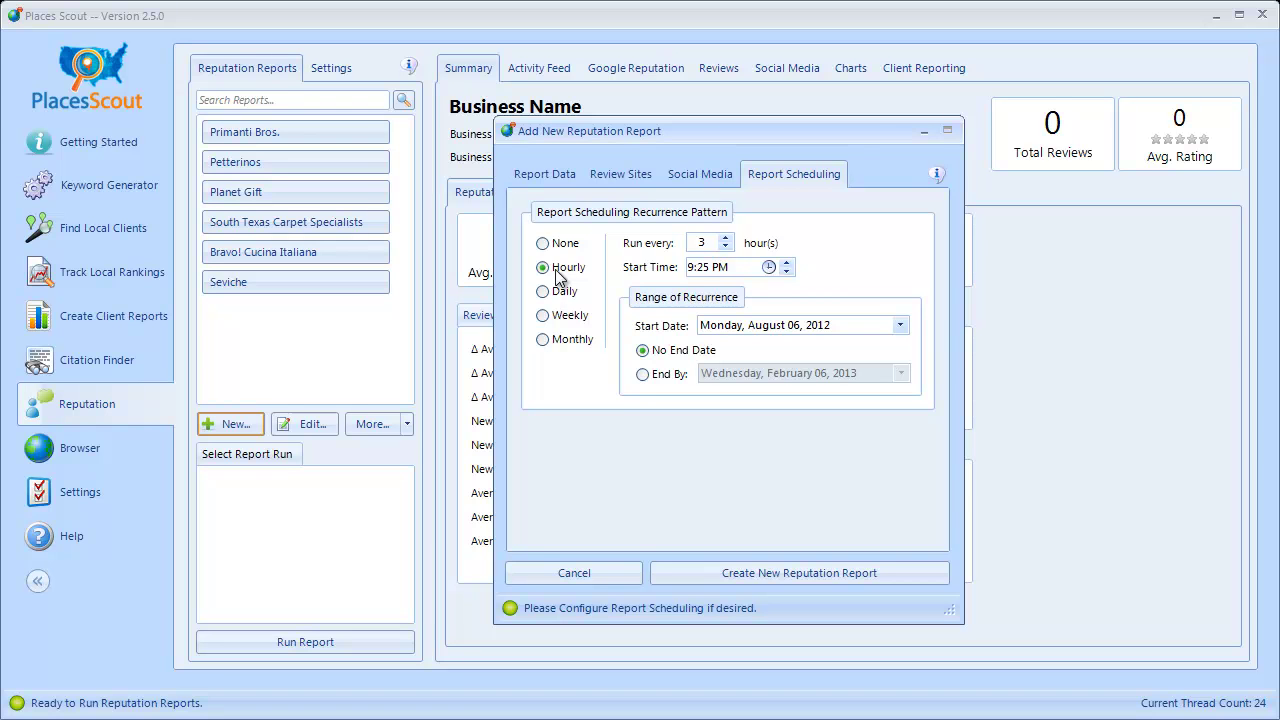
{"action": "left_click", "coordinate": [563, 292]}
{"action": "left_click", "coordinate": [562, 316]}
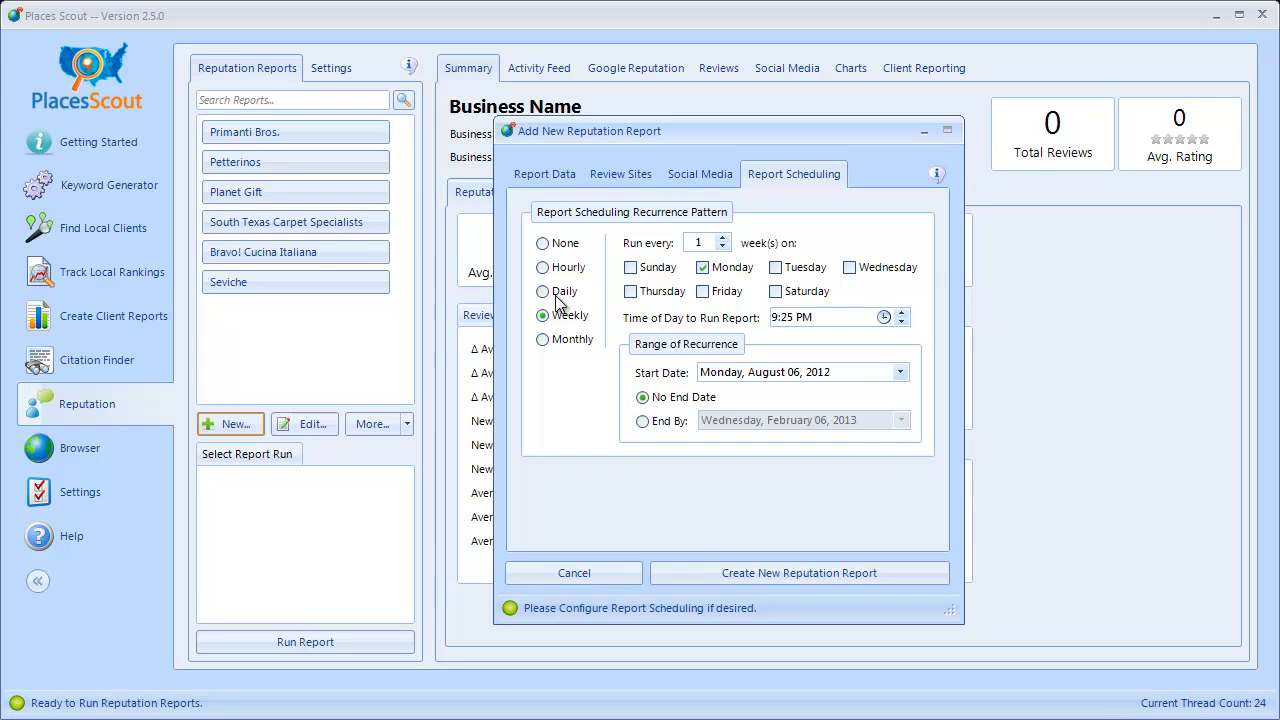
{"action": "left_click", "coordinate": [558, 301]}
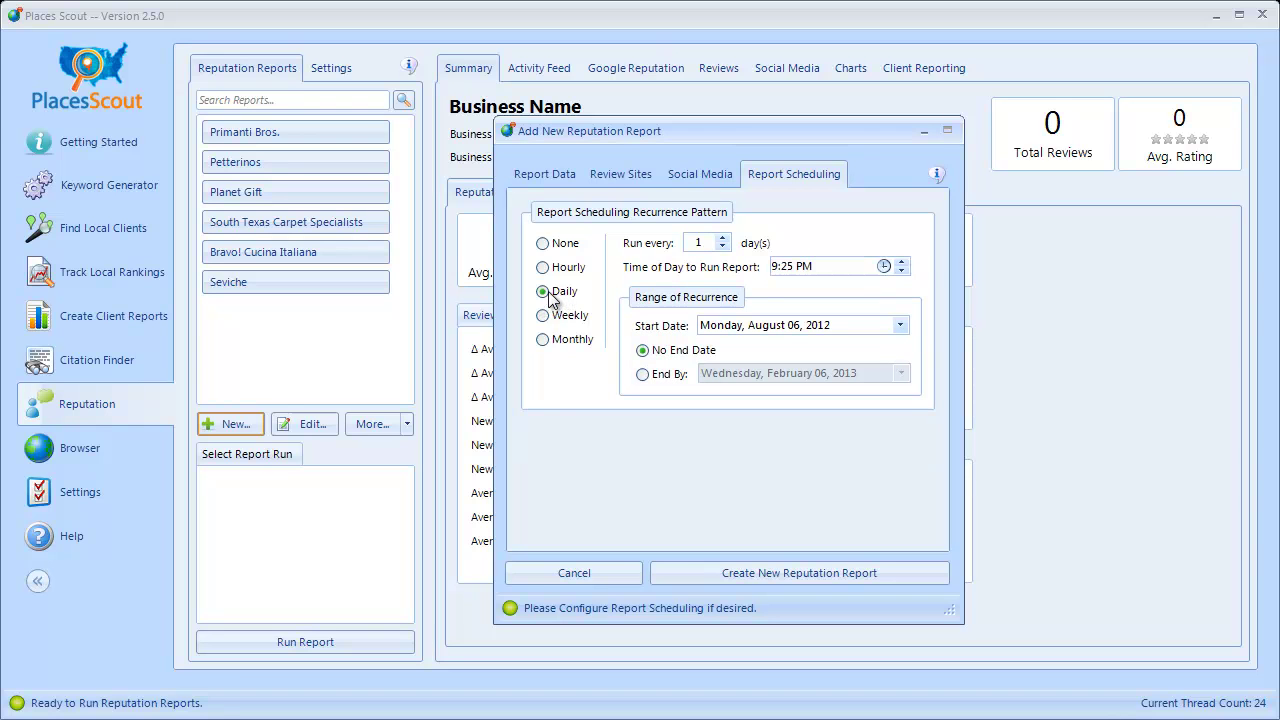
{"action": "left_click", "coordinate": [843, 267]}
{"action": "left_click", "coordinate": [704, 243]}
{"action": "left_click", "coordinate": [843, 267]}
Read the help article on locating a business's Google+ Local Page ID from the report data, and return to Places Scout
{"action": "left_click", "coordinate": [564, 174]}
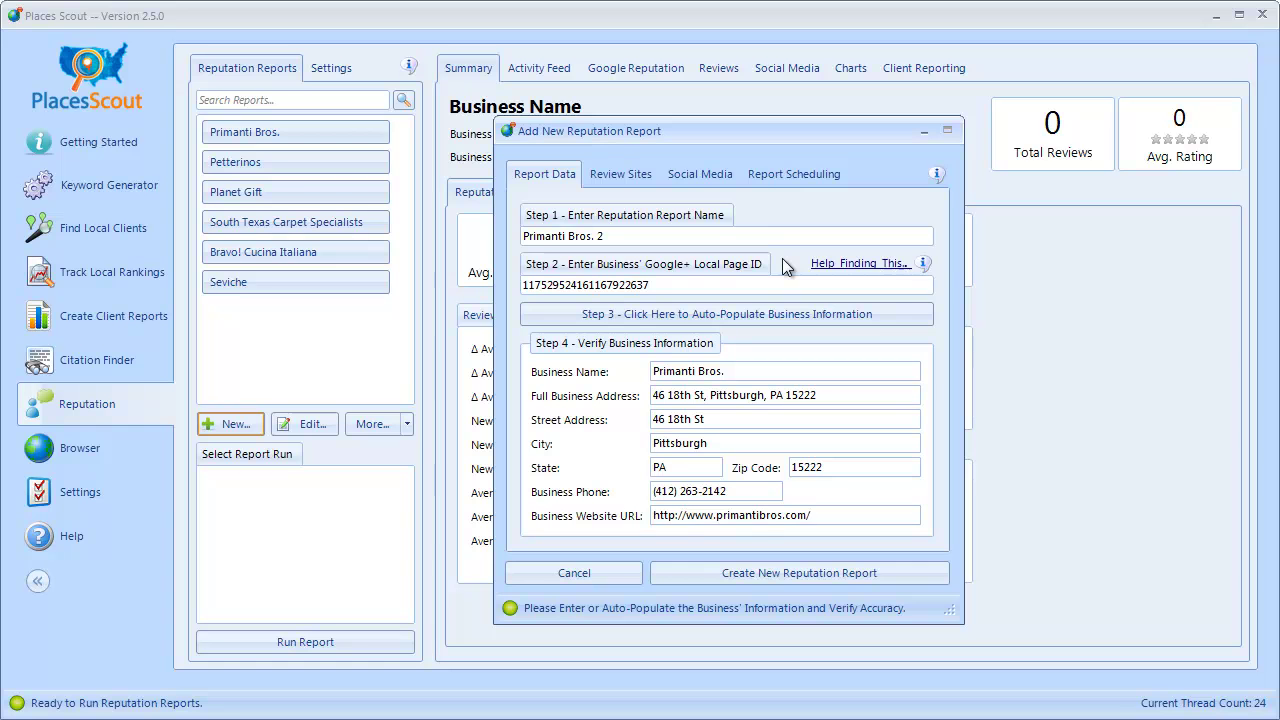
{"action": "left_click", "coordinate": [862, 266]}
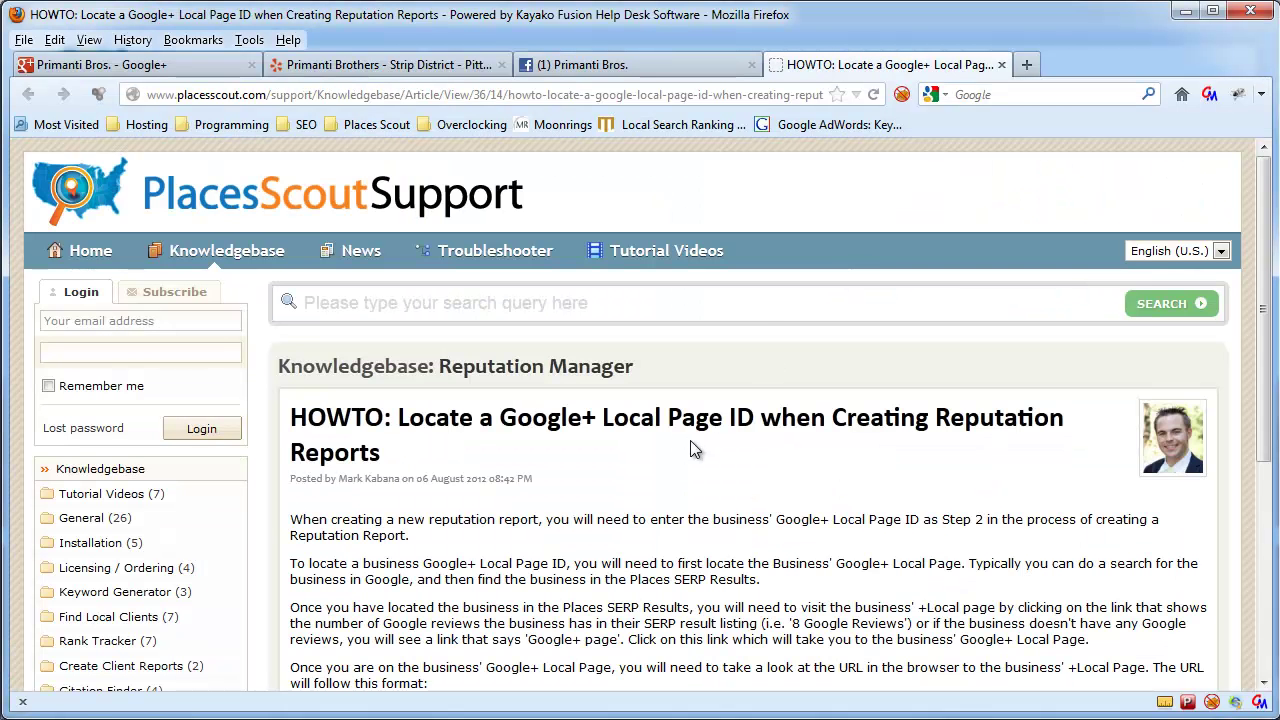
{"action": "scroll", "coordinate": [692, 456], "scroll_direction": "down", "scroll_amount": 4}
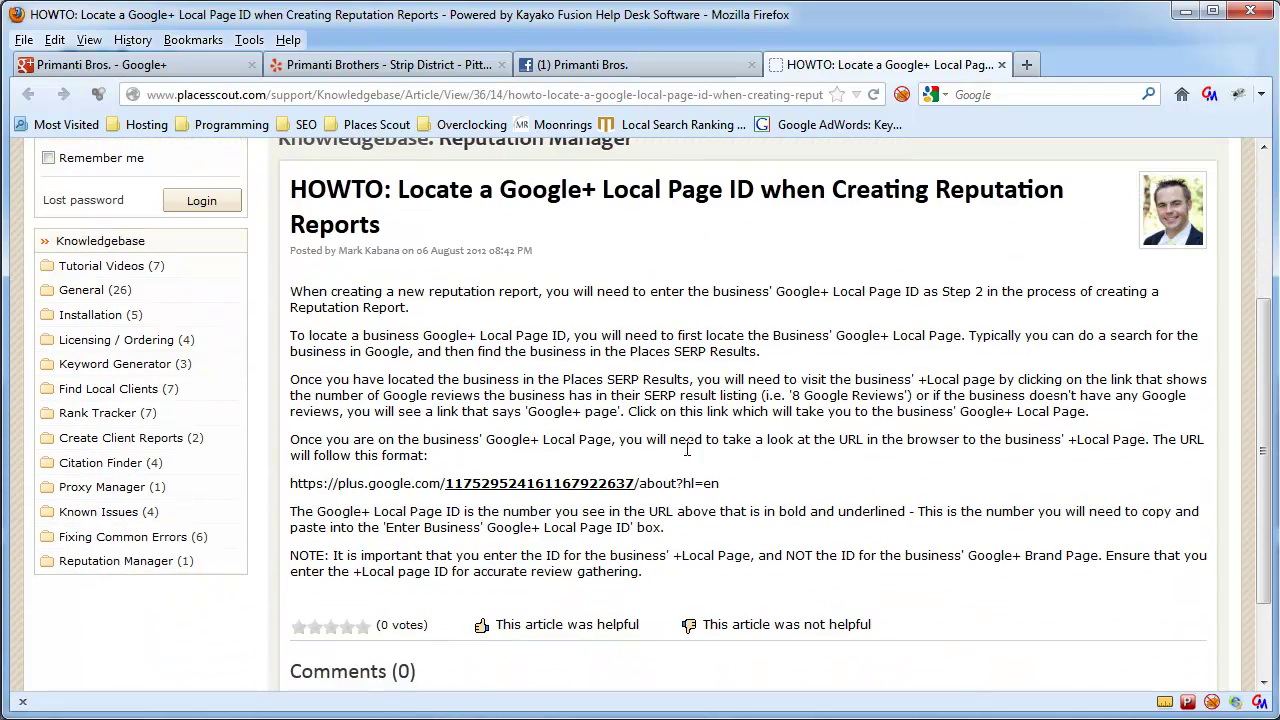
{"action": "left_click", "coordinate": [1185, 10]}
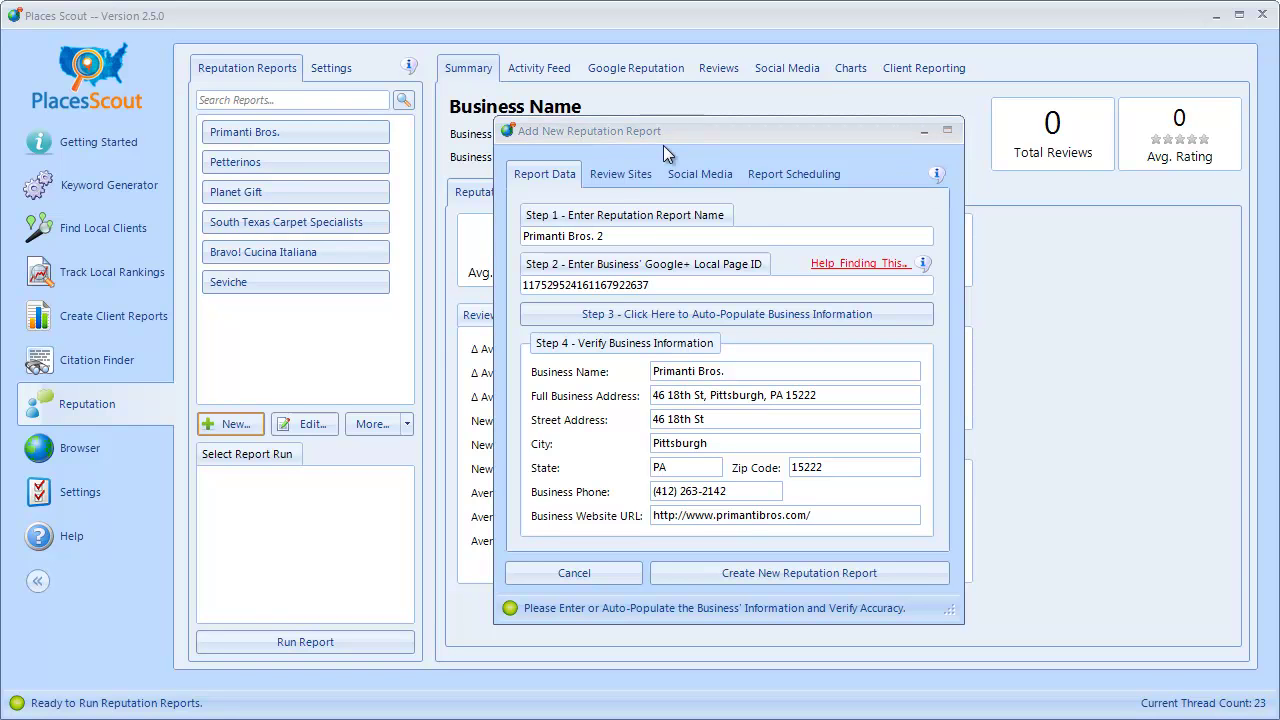
Recheck the review site listing URLs and create the new reputation report
{"action": "left_click", "coordinate": [621, 173]}
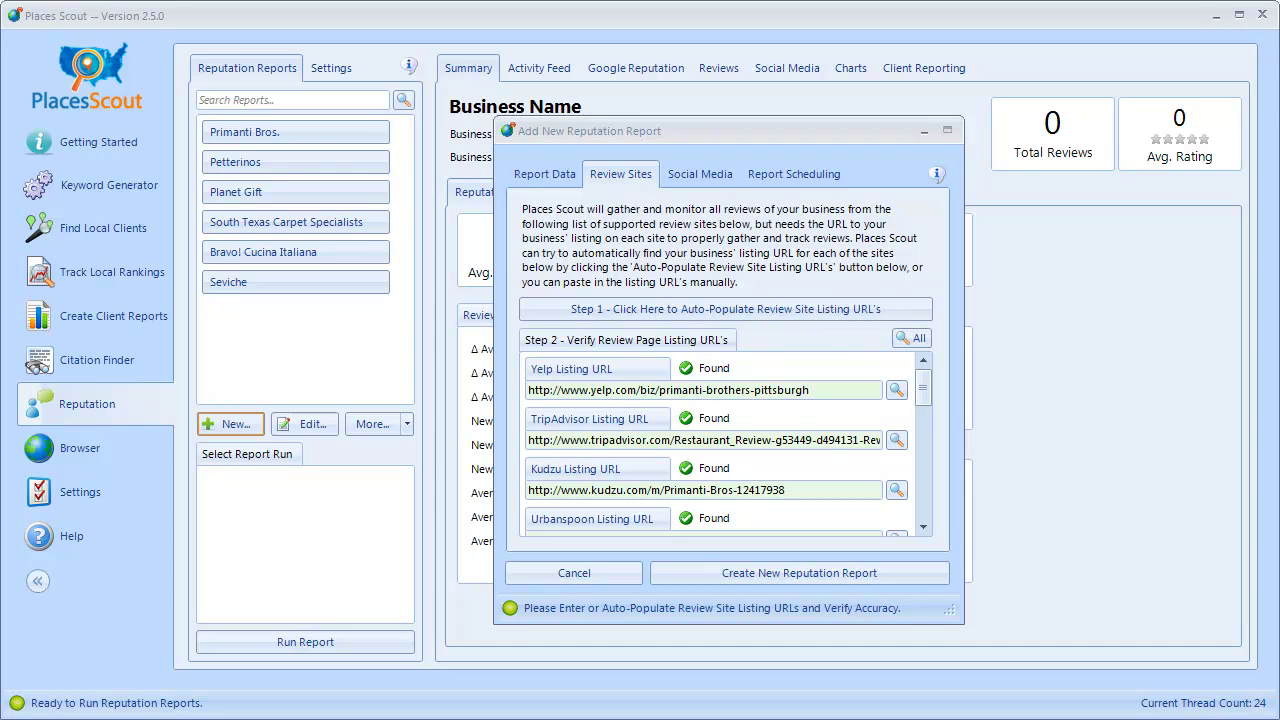
{"action": "left_click", "coordinate": [747, 574]}
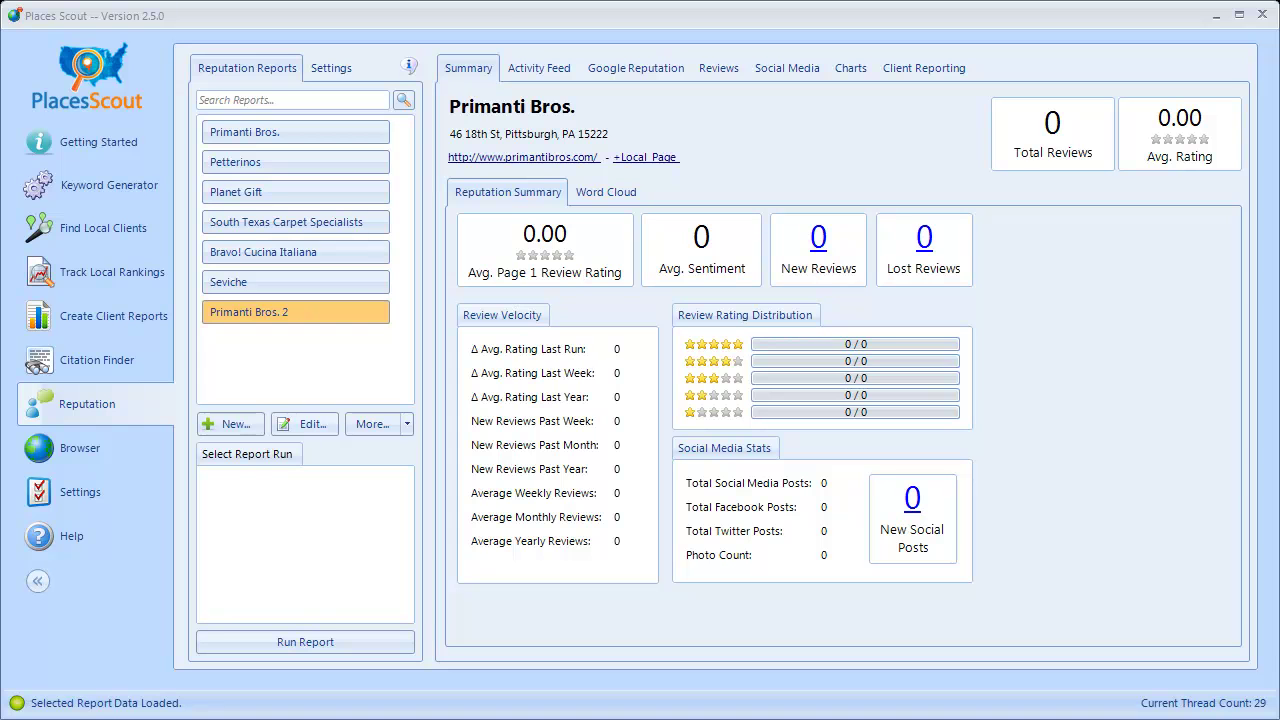
Run the Primanti Bros. 2 reputation report and move the progress window aside to uncover the pages being gathered
{"action": "left_click", "coordinate": [301, 642]}
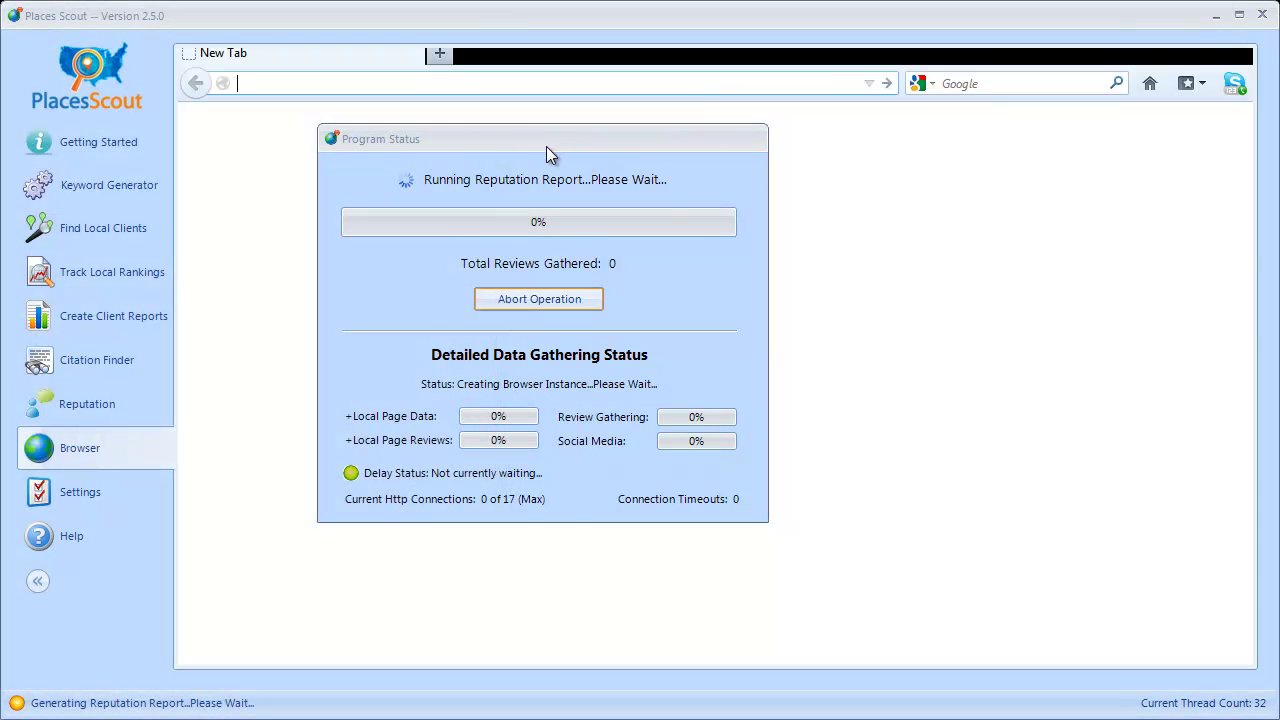
{"action": "left_click_drag", "start_coordinate": [546, 146], "coordinate": [1003, 291]}
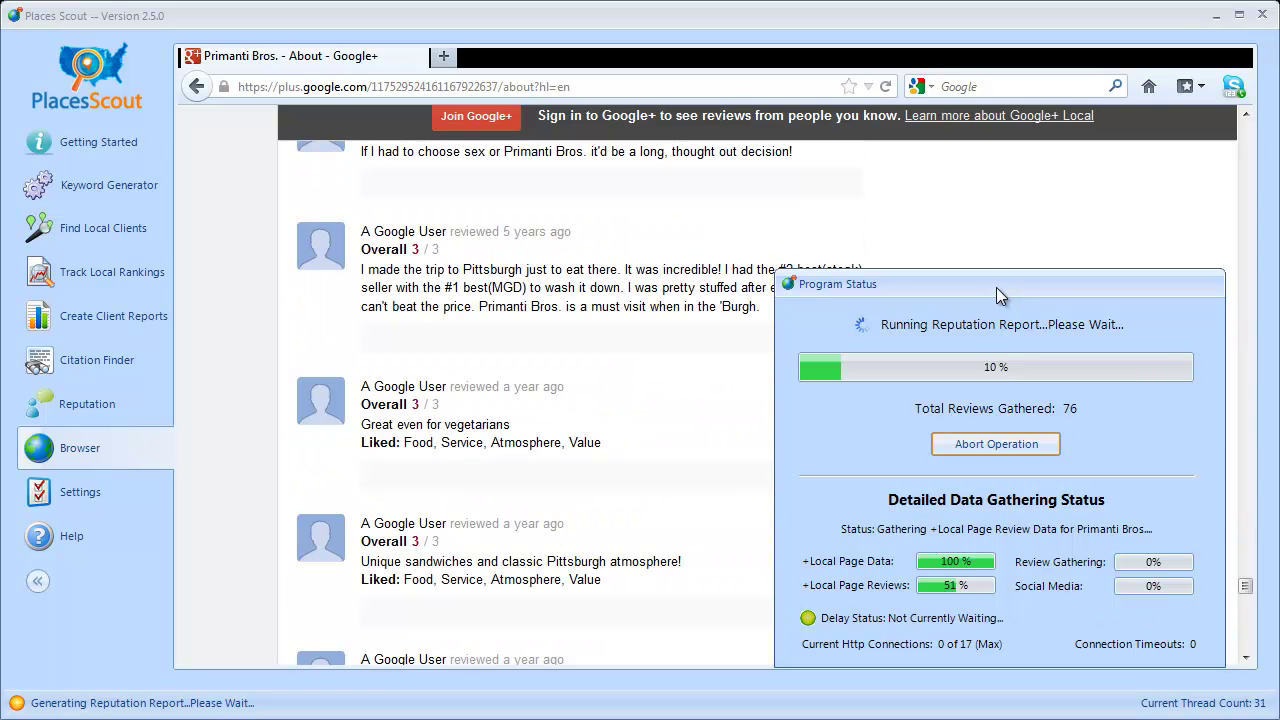
{"action": "left_click_drag", "start_coordinate": [996, 287], "coordinate": [999, 276]}
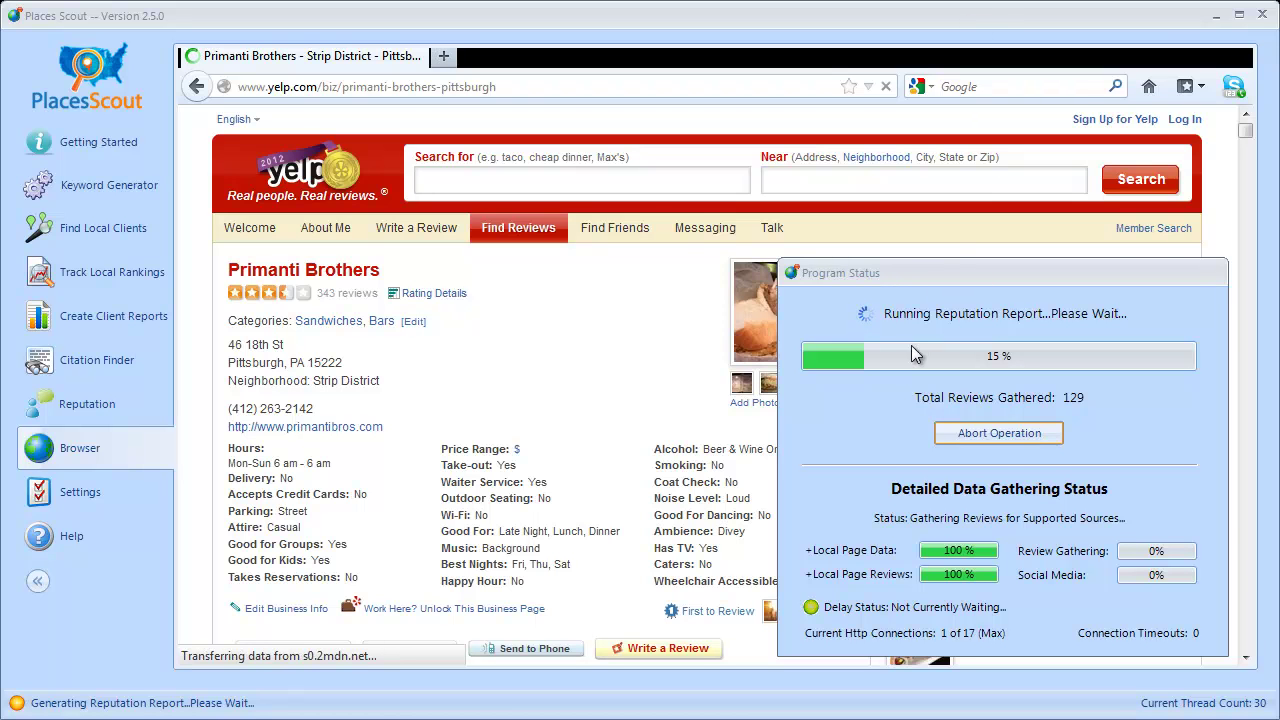
{"action": "mouse_move", "coordinate": [915, 274]}
{"action": "left_mouse_down"}
{"action": "mouse_move", "coordinate": [891, 258]}
{"action": "mouse_move", "coordinate": [900, 265]}
{"action": "left_mouse_up"}
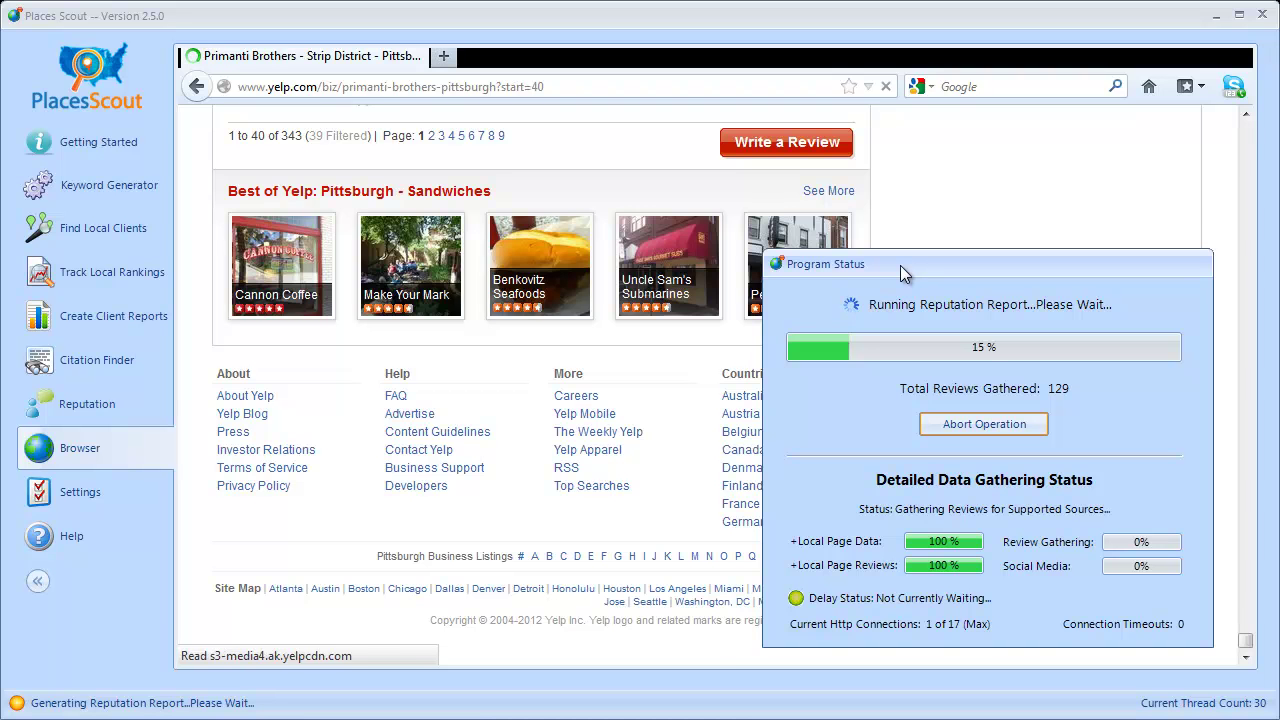
{"action": "left_click_drag", "start_coordinate": [903, 266], "coordinate": [910, 267]}
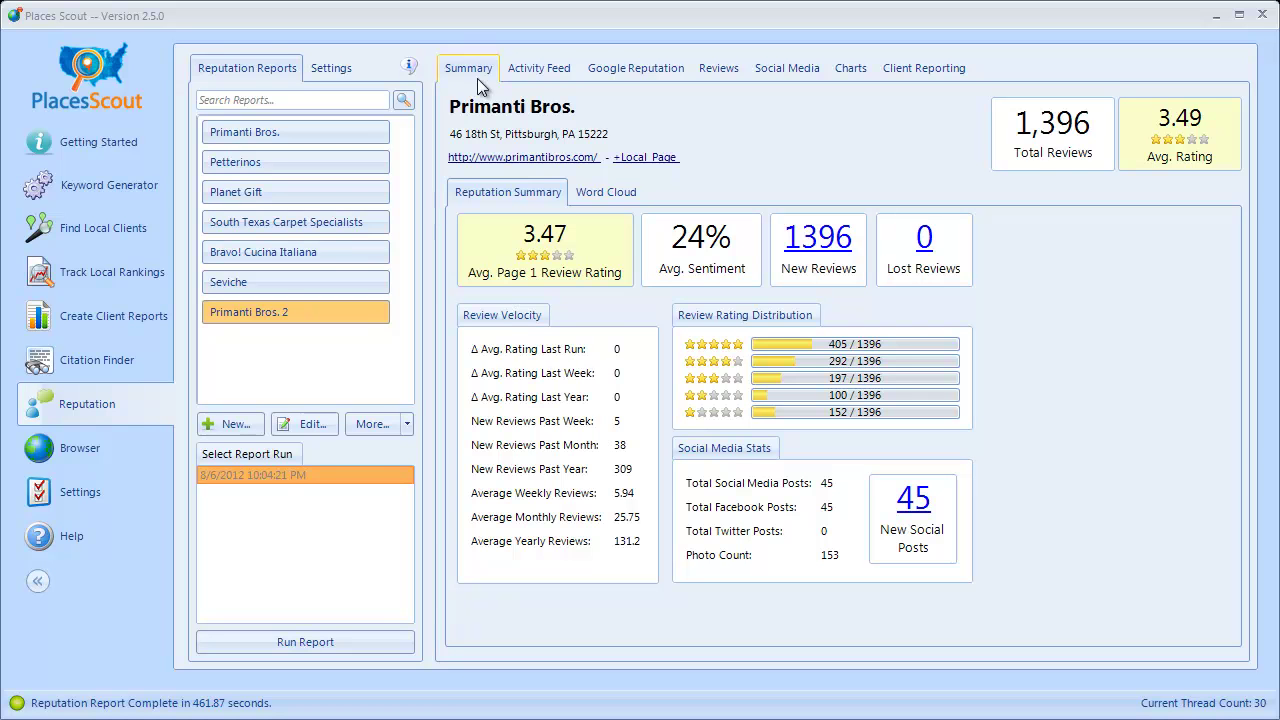
Open the original Primanti Bros. report and compare its 7/26/2012 runs from 5:01:22 PM and 4:31:08 PM with the 8/1/2012 run
{"action": "mouse_move", "coordinate": [258, 455]}
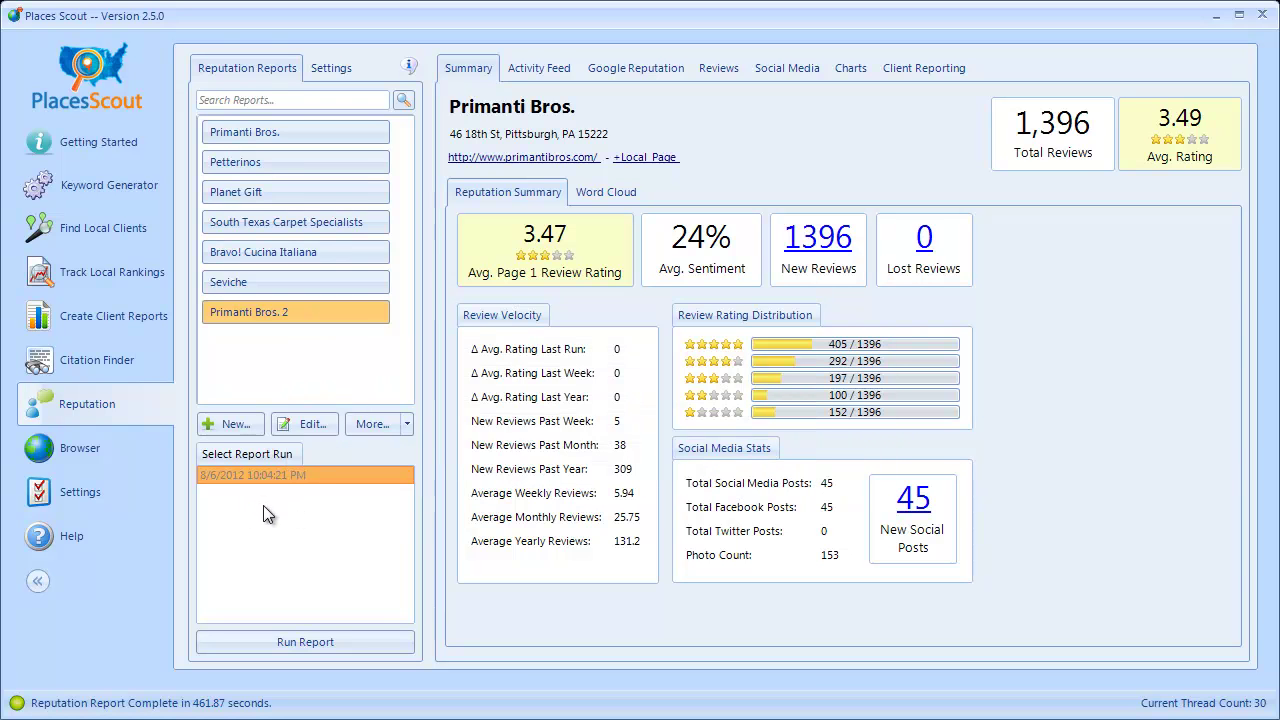
{"action": "left_click", "coordinate": [298, 122]}
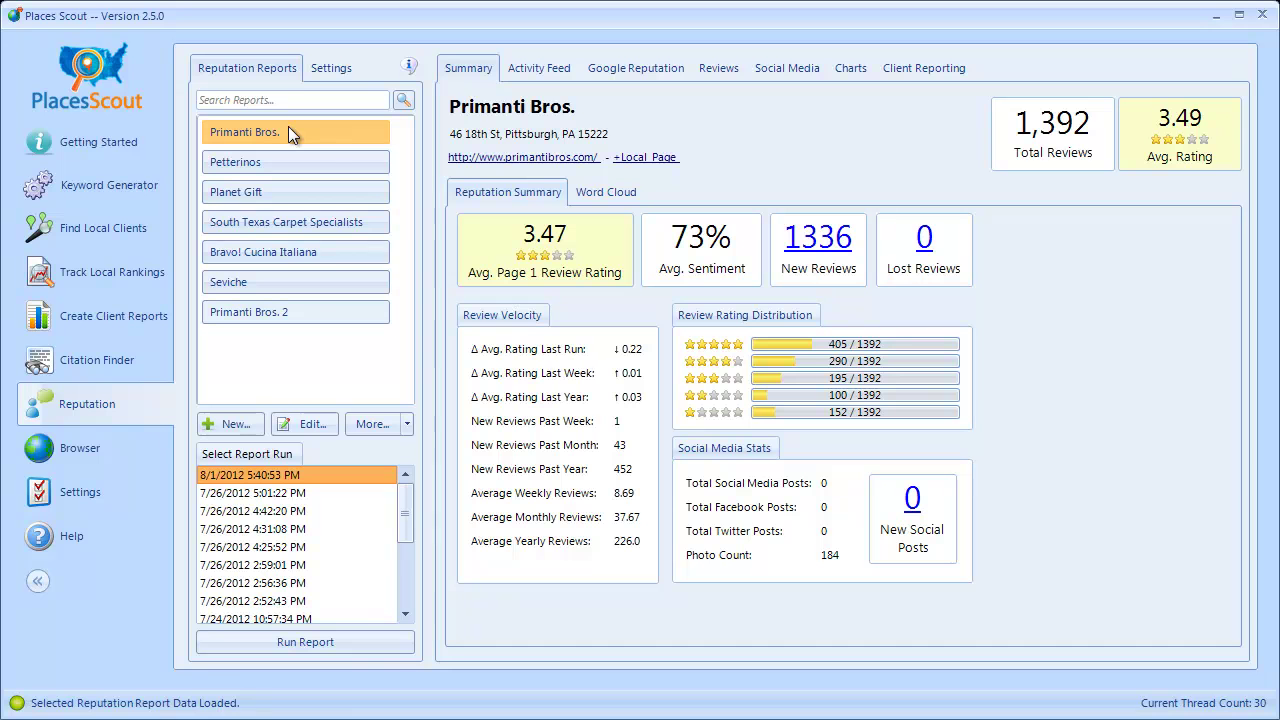
{"action": "mouse_move", "coordinate": [280, 500]}
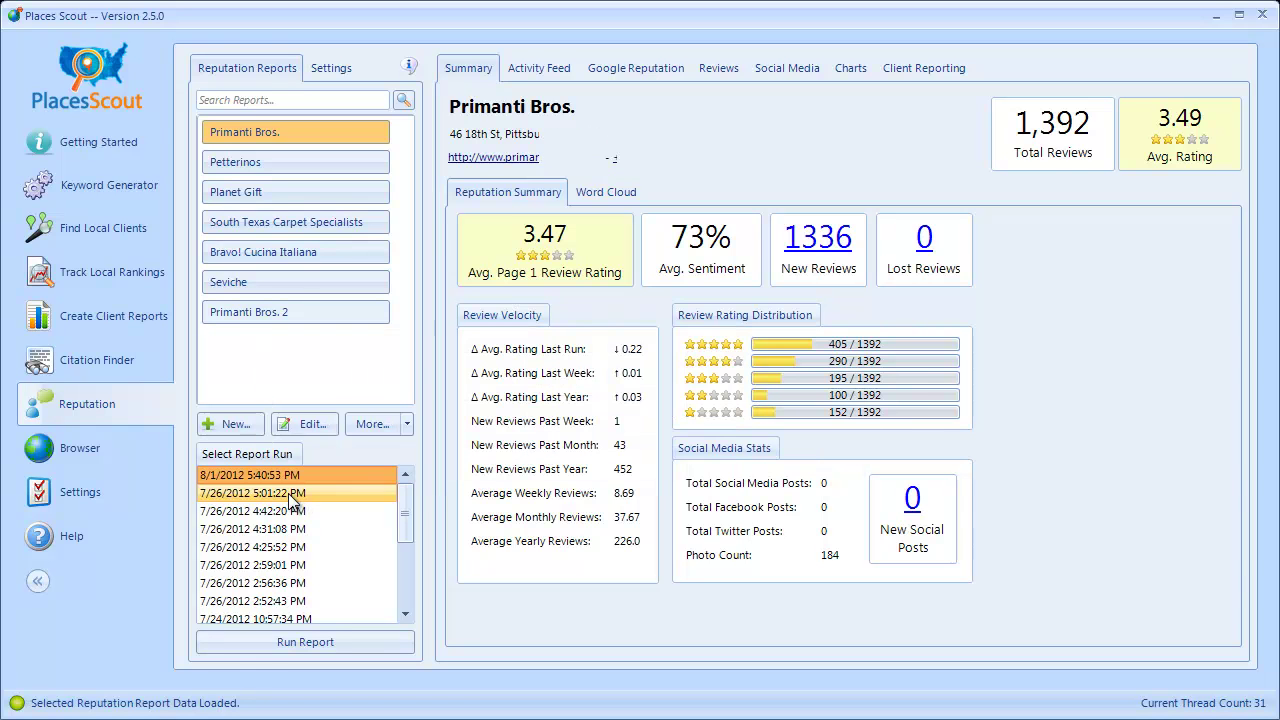
{"action": "left_click", "coordinate": [222, 496]}
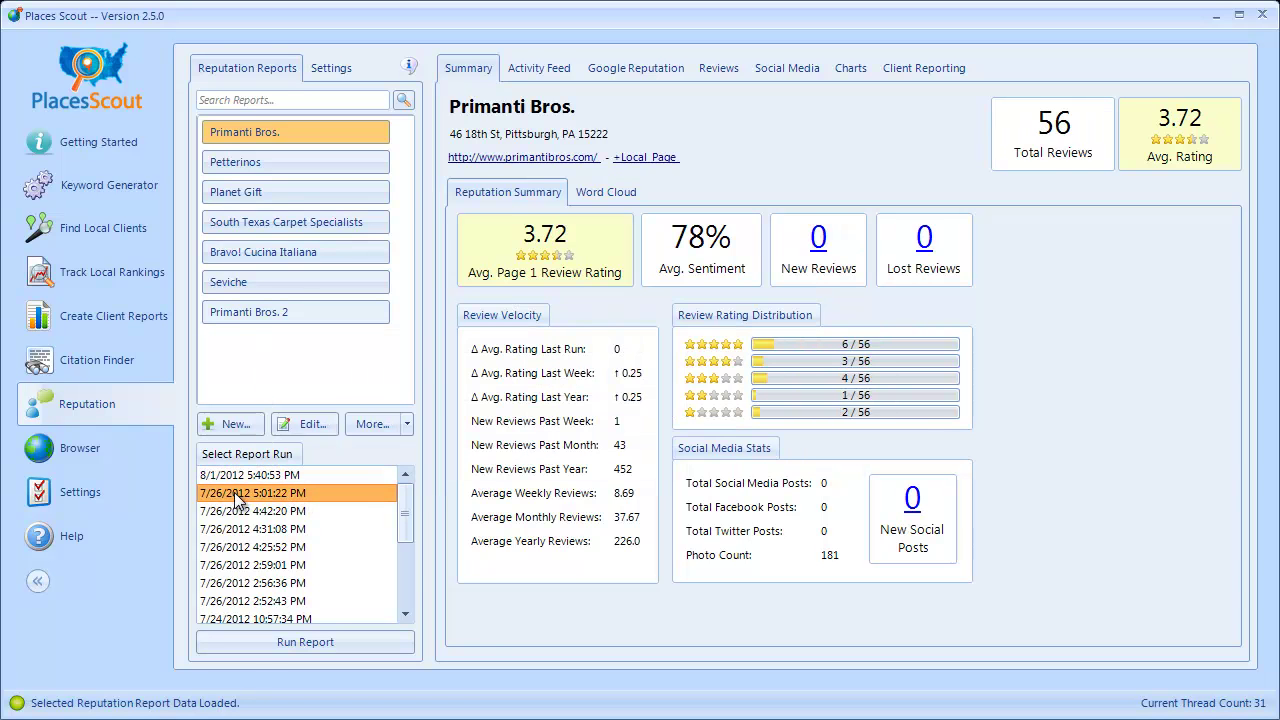
{"action": "left_click", "coordinate": [275, 513]}
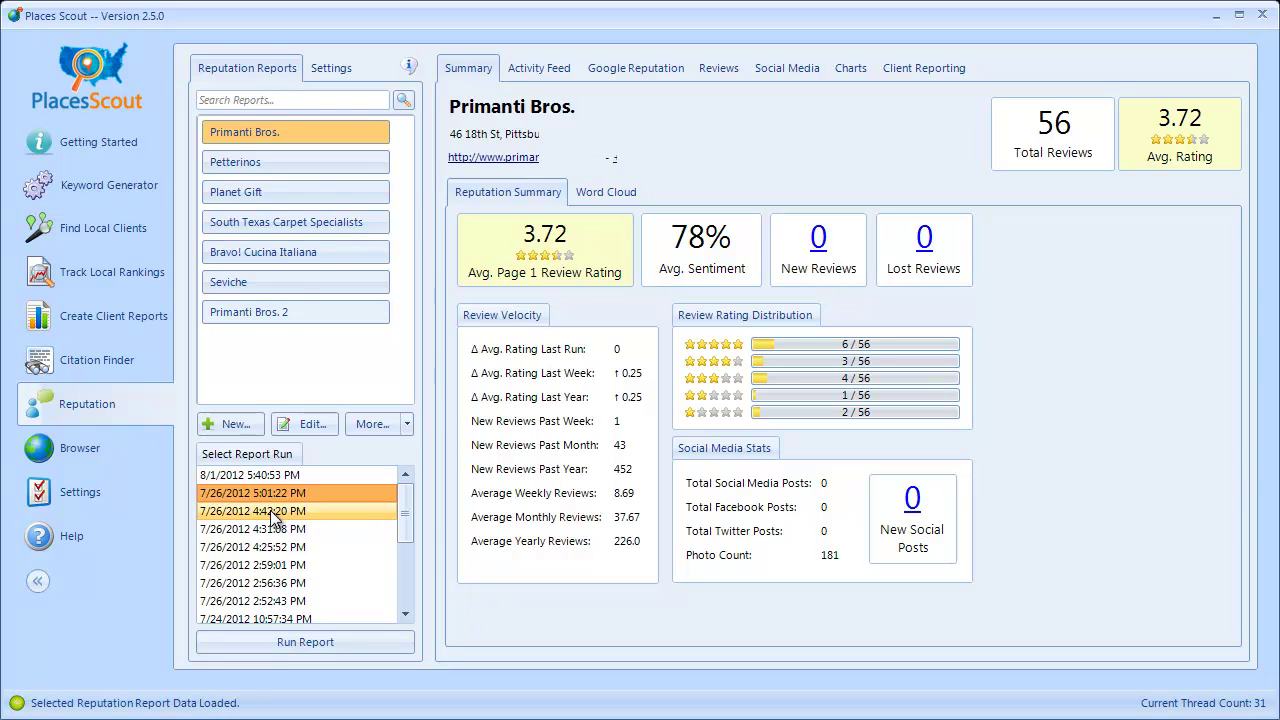
{"action": "left_click", "coordinate": [275, 526]}
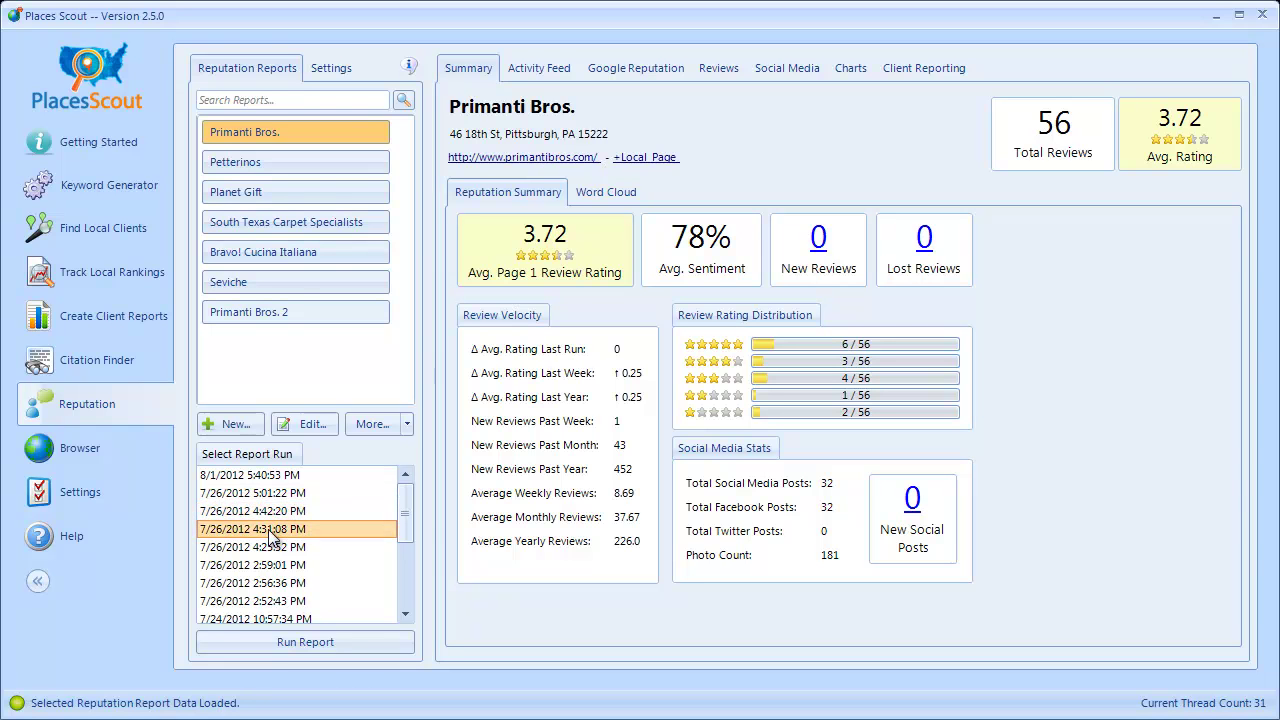
{"action": "left_click", "coordinate": [257, 478]}
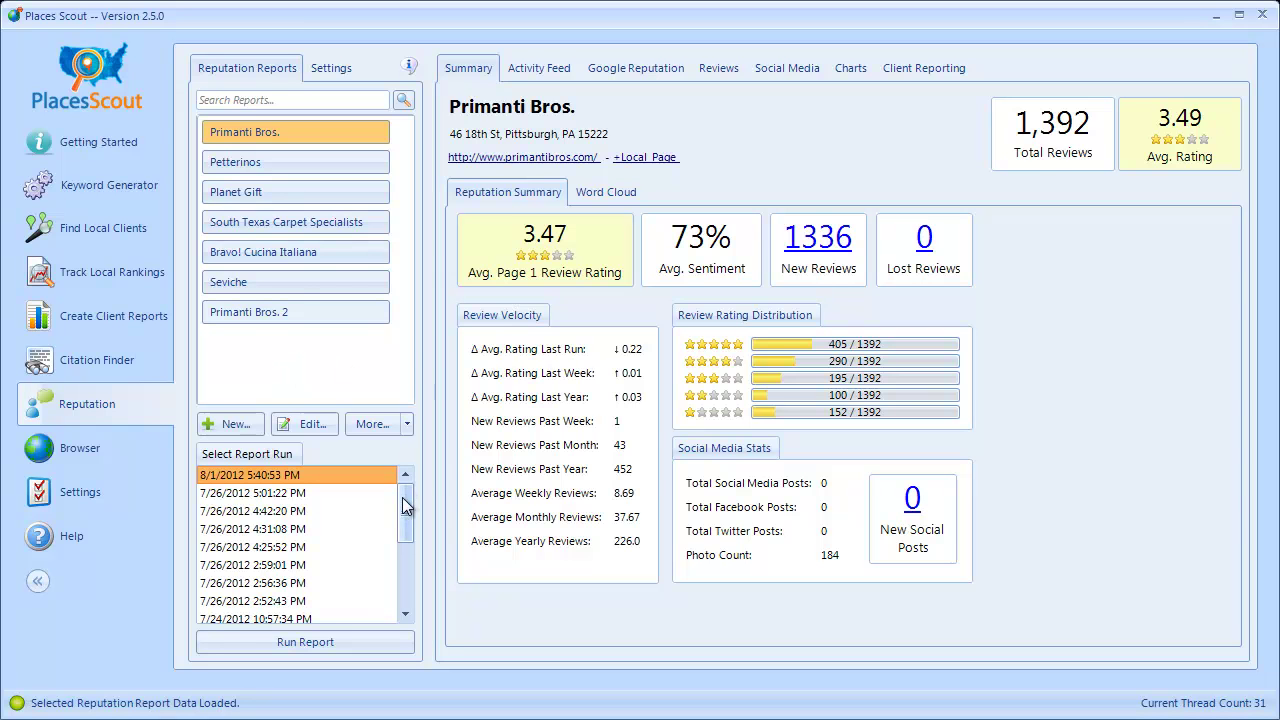
{"action": "mouse_move", "coordinate": [407, 510]}
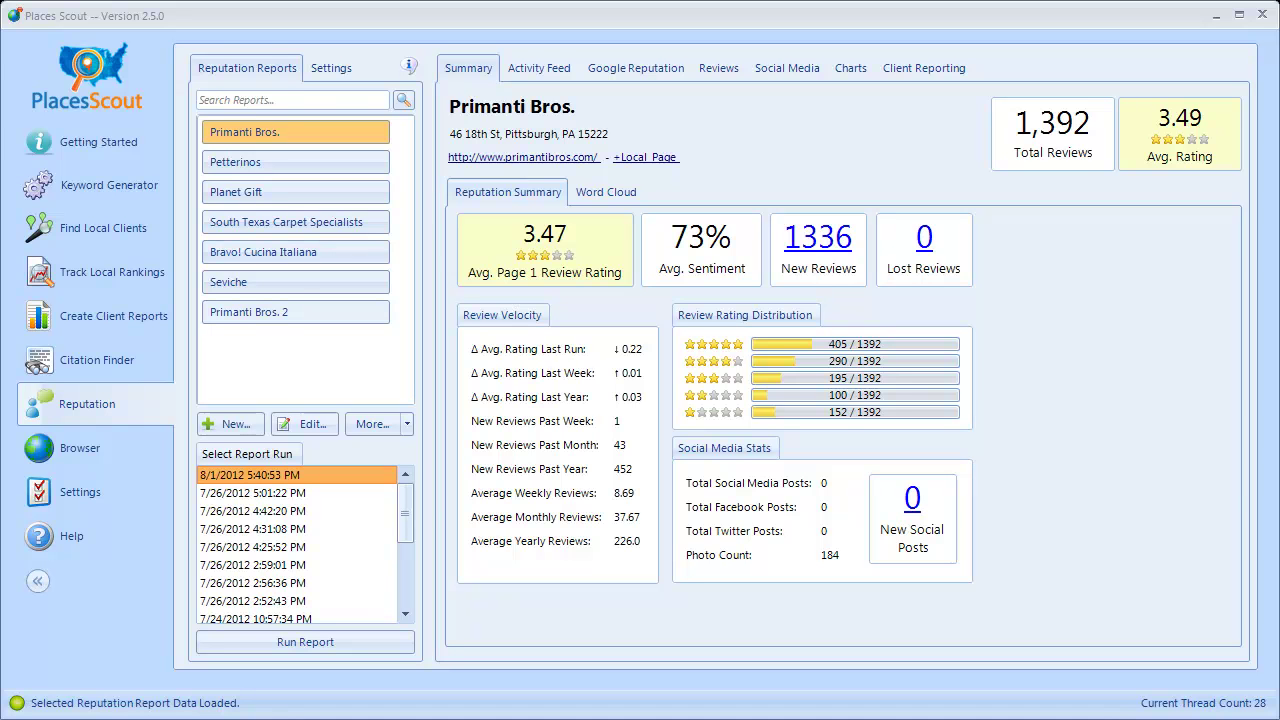
Delete the 7/26/2012 5:01:22 PM run from the original Primanti Bros. report
{"action": "left_click", "coordinate": [278, 498]}
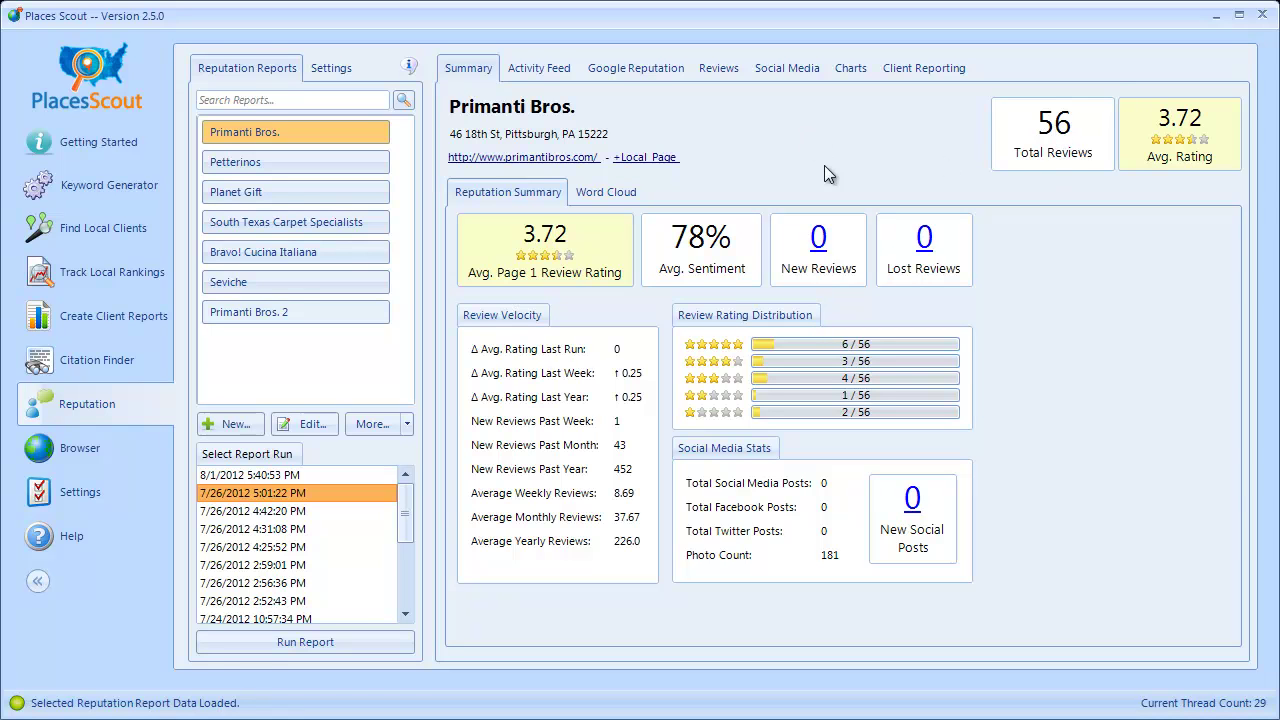
{"action": "right_click", "coordinate": [281, 500]}
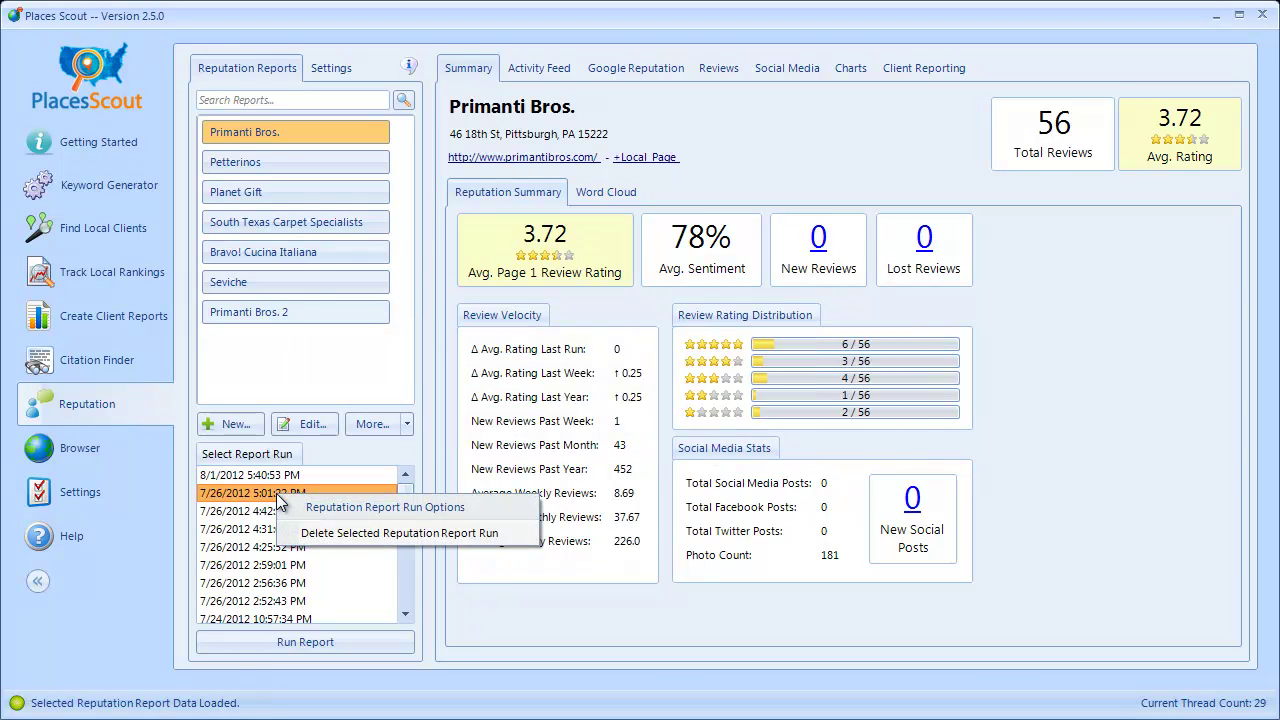
{"action": "left_click", "coordinate": [374, 536]}
{"action": "left_click", "coordinate": [590, 386]}
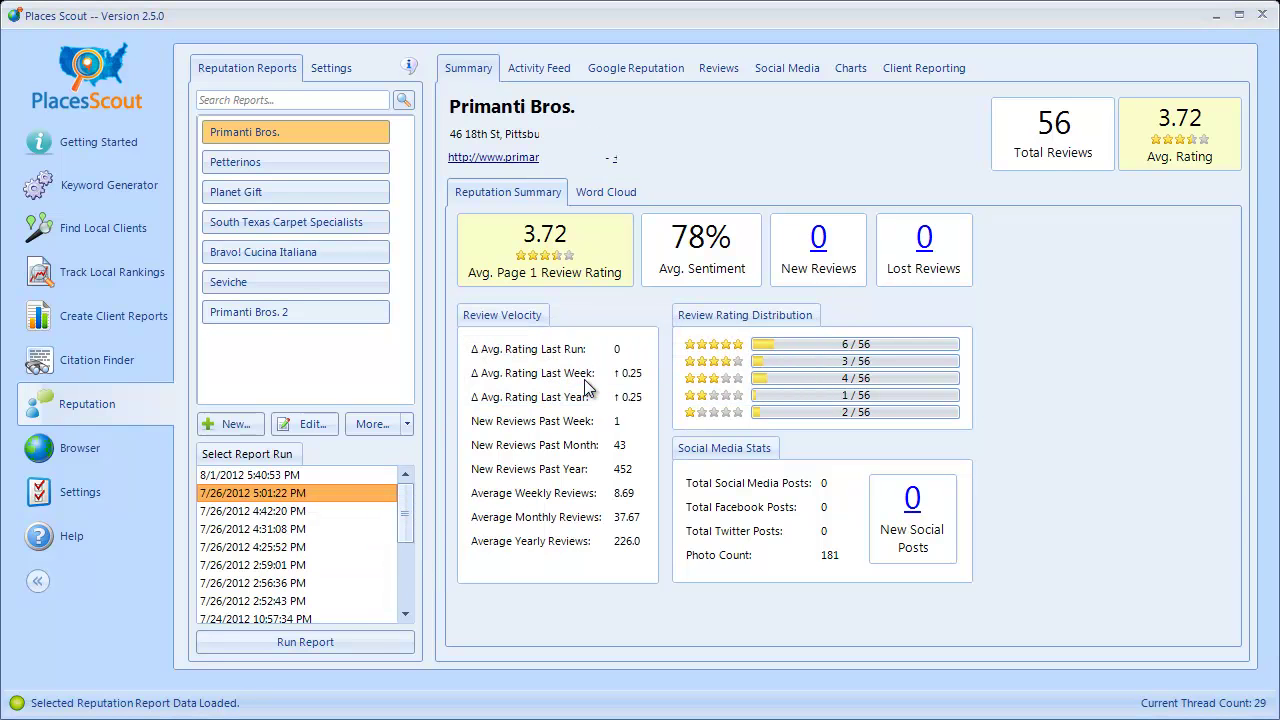